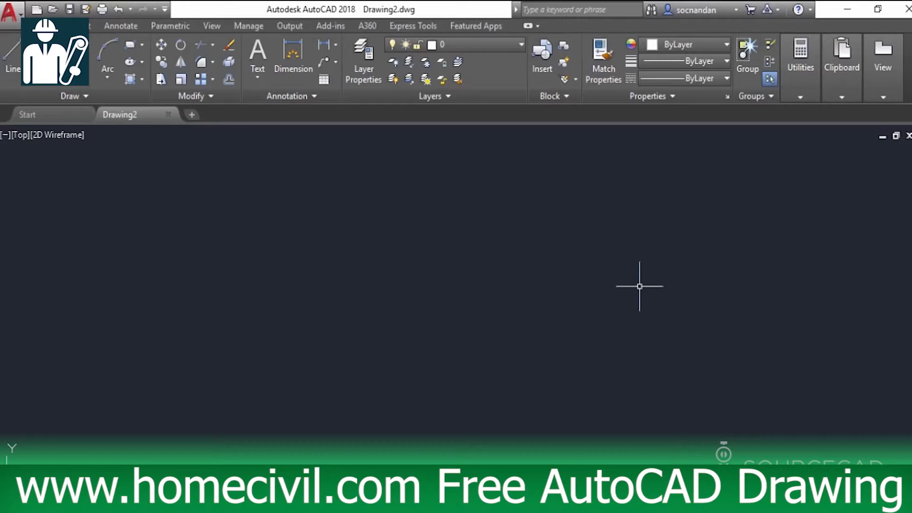
# Configure the drawing units to Architectural length with 0'-0 1/4" precision and Inches as the insertion scale
pyautogui.write('un')
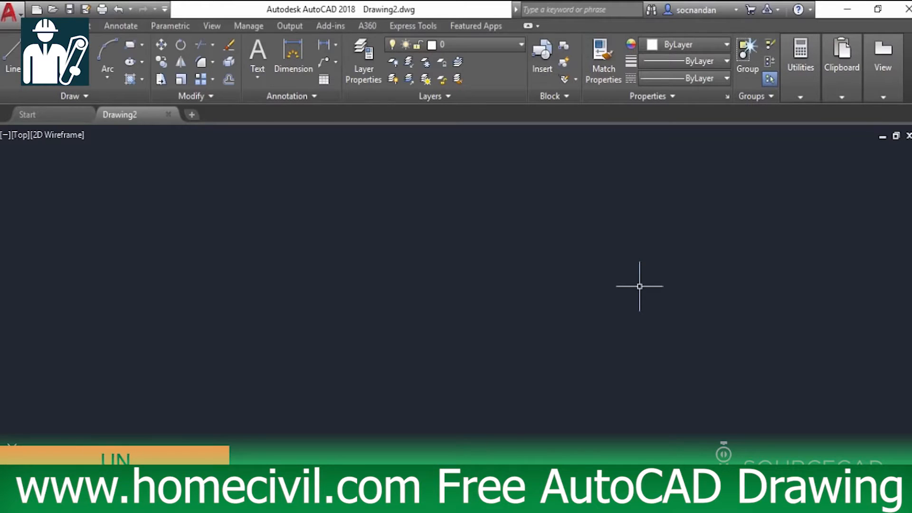
pyautogui.press('Return')
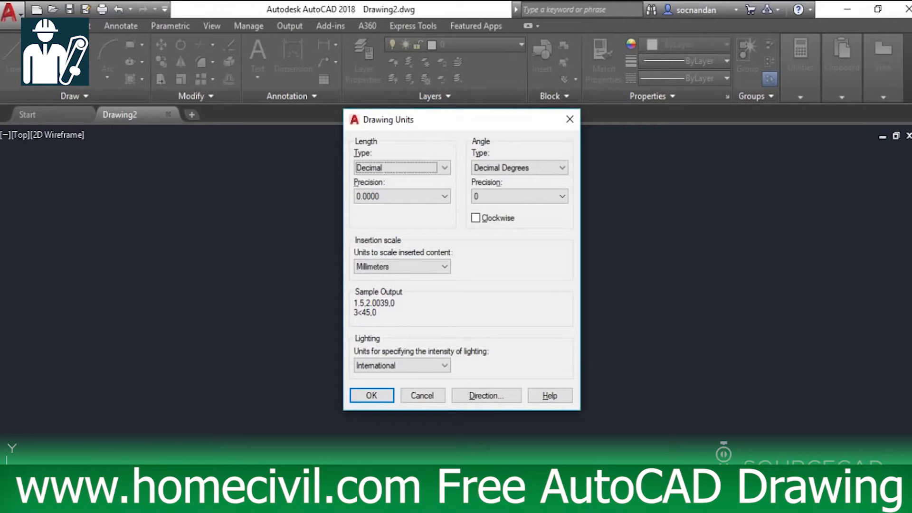
pyautogui.click(432, 170)
pyautogui.click(422, 178)
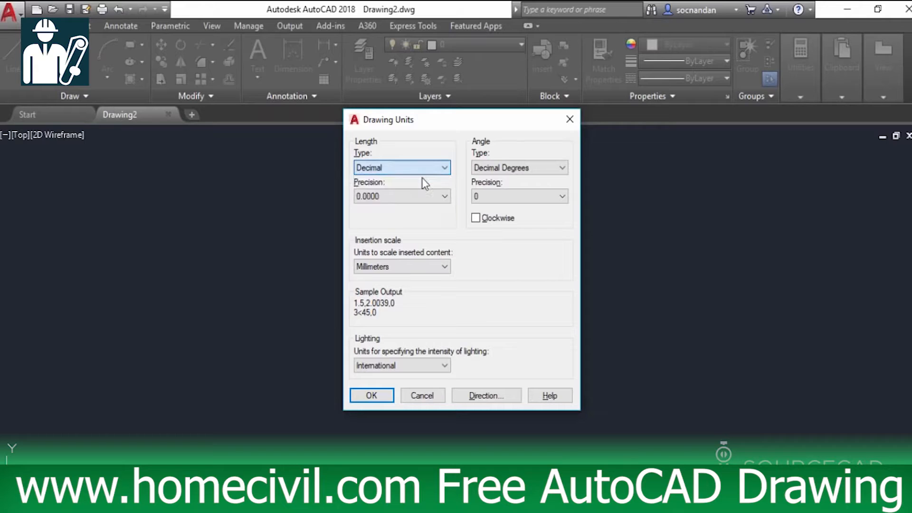
pyautogui.click(423, 196)
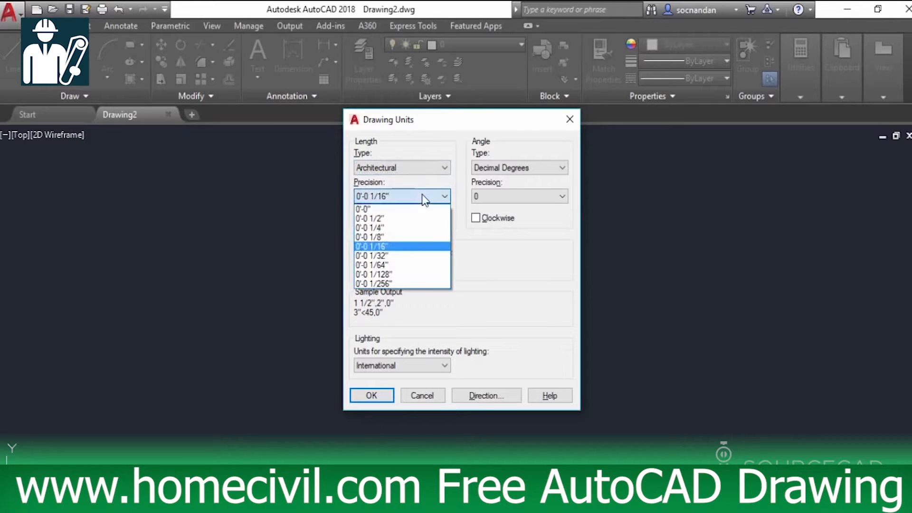
pyautogui.click(403, 228)
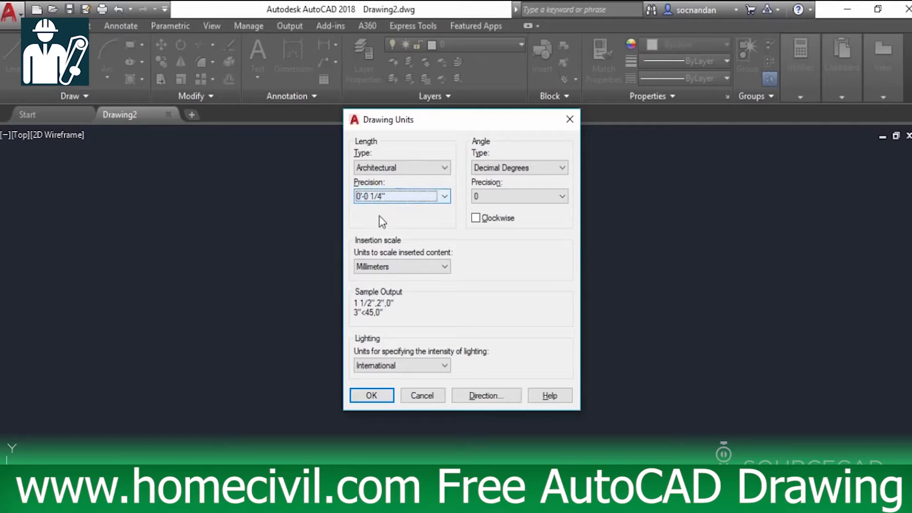
pyautogui.click(398, 267)
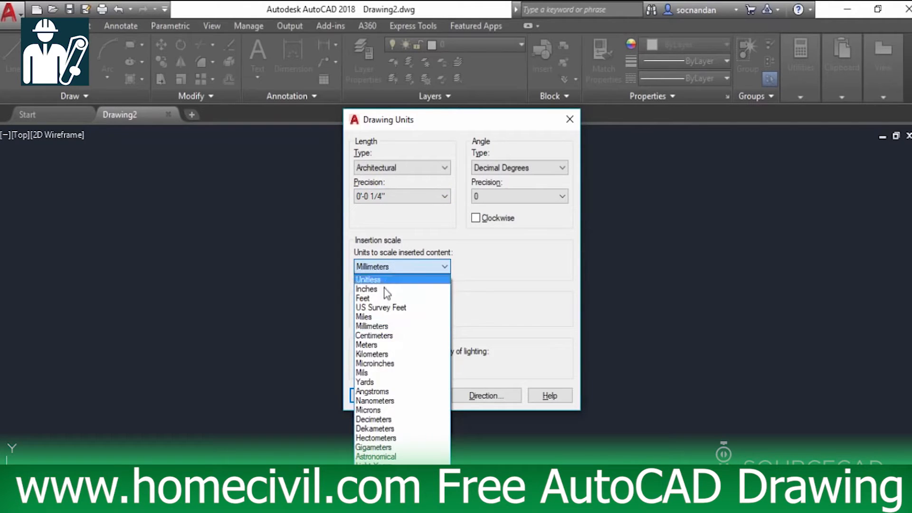
pyautogui.click(384, 288)
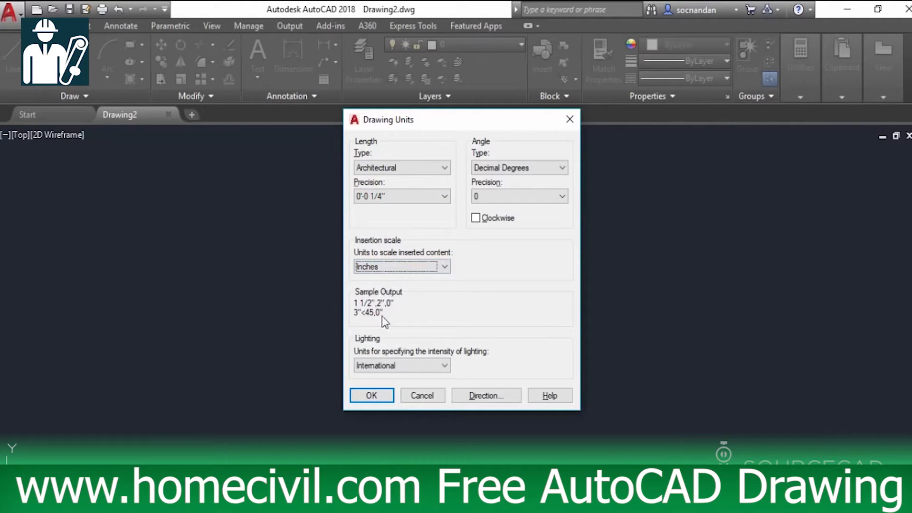
pyautogui.click(380, 396)
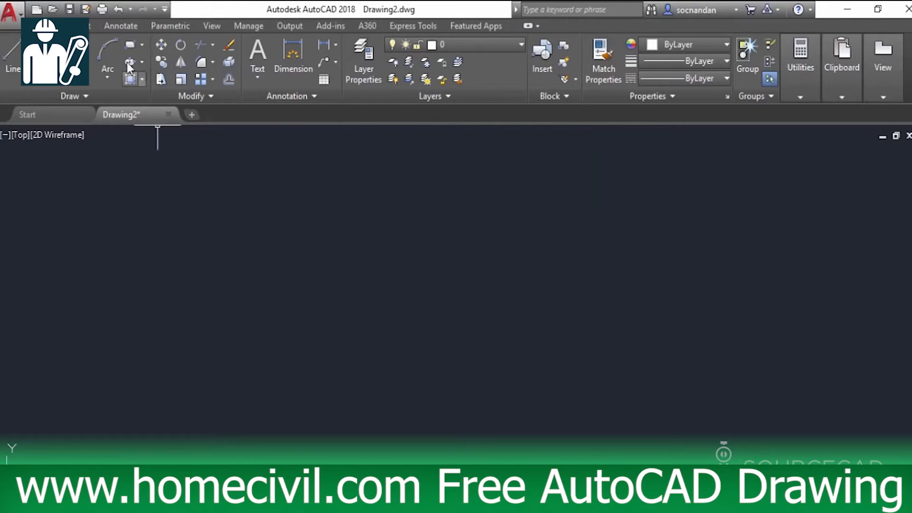
# Draw a 50' by 31' rectangle as the outer outline of the floor plan
pyautogui.click(127, 48)
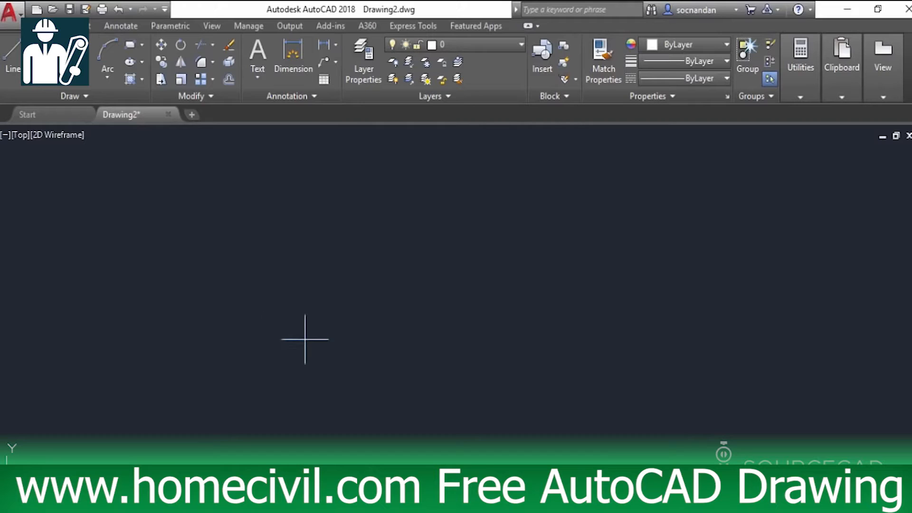
pyautogui.click(313, 355)
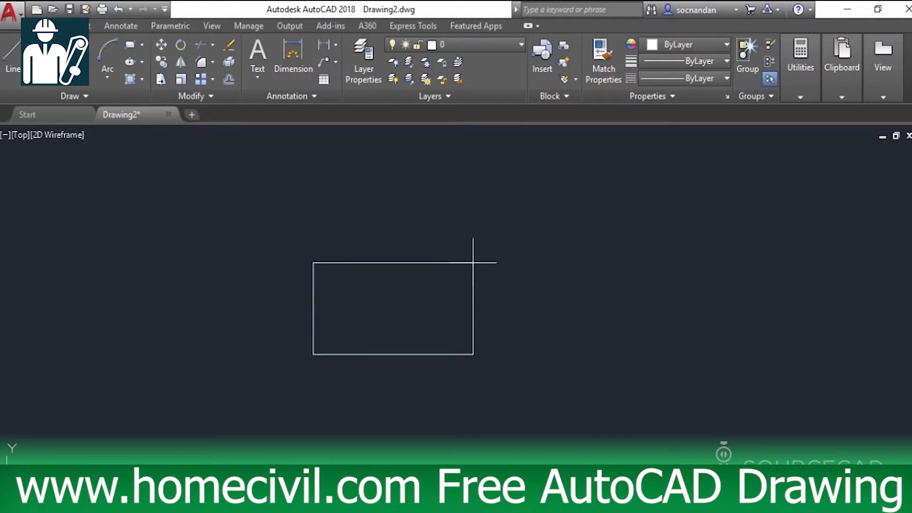
pyautogui.write("@50',31'")
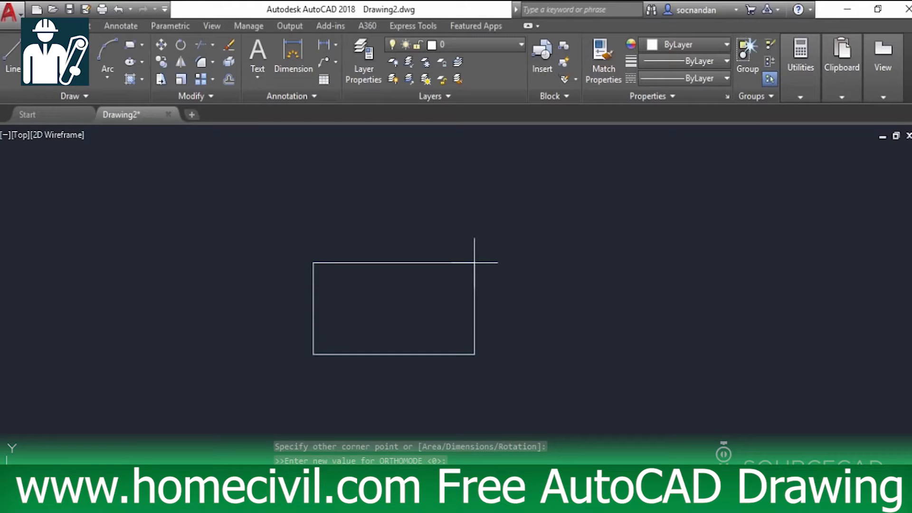
pyautogui.press('Return')
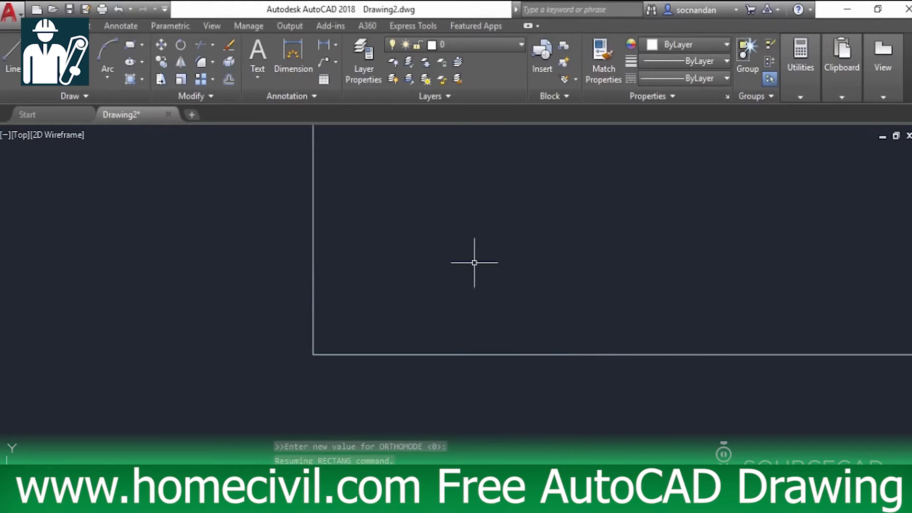
pyautogui.scroll(-5, 474, 263)
pyautogui.moveTo(562, 204); pyautogui.dragTo(472, 285, button='middle')
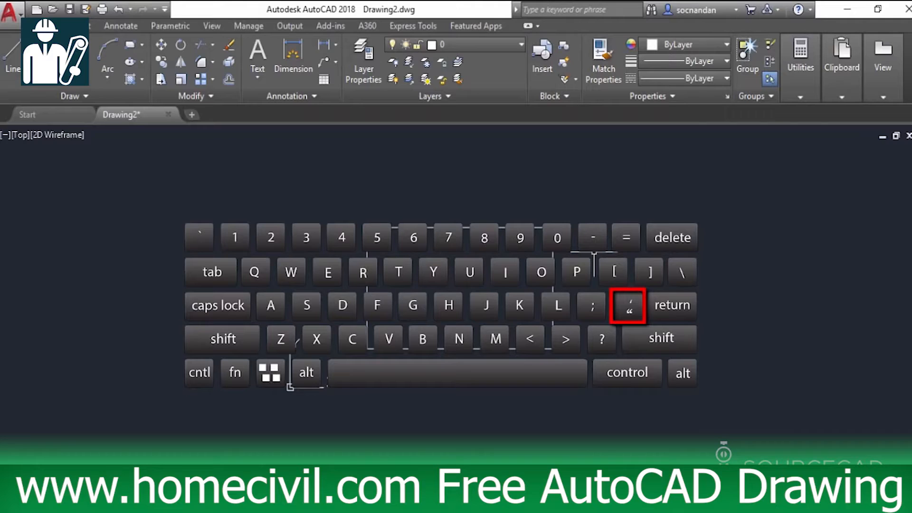
# Draw room lines starting 15' above the outline's lower-right corner, running 12' left and straight down to the bottom edge
pyautogui.click(17, 68)
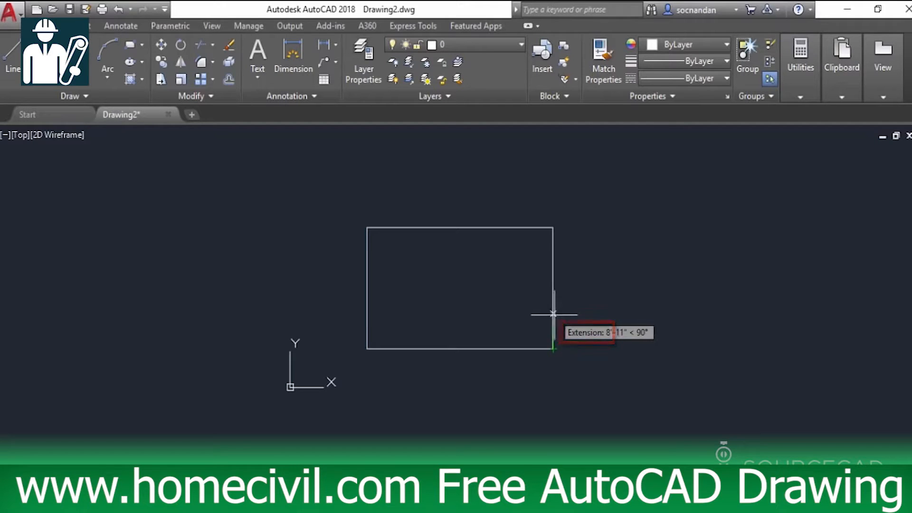
pyautogui.click(679, 507)
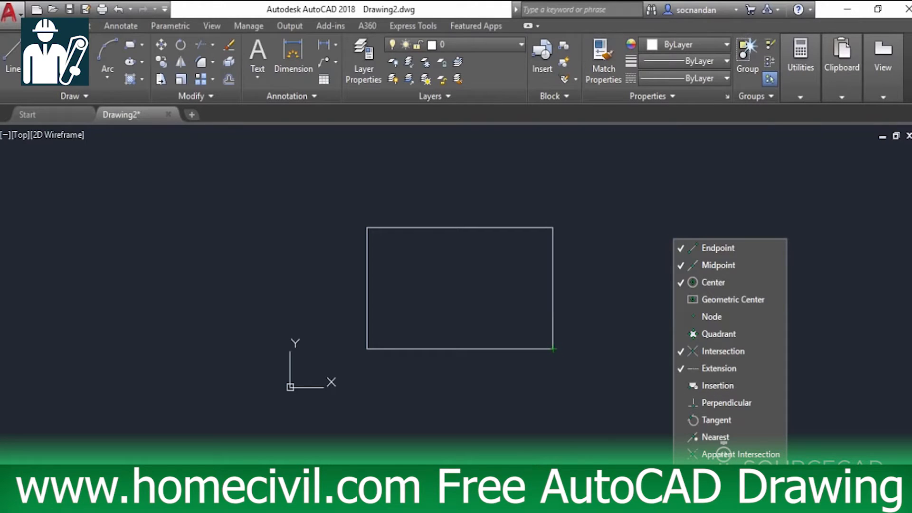
pyautogui.click(678, 507)
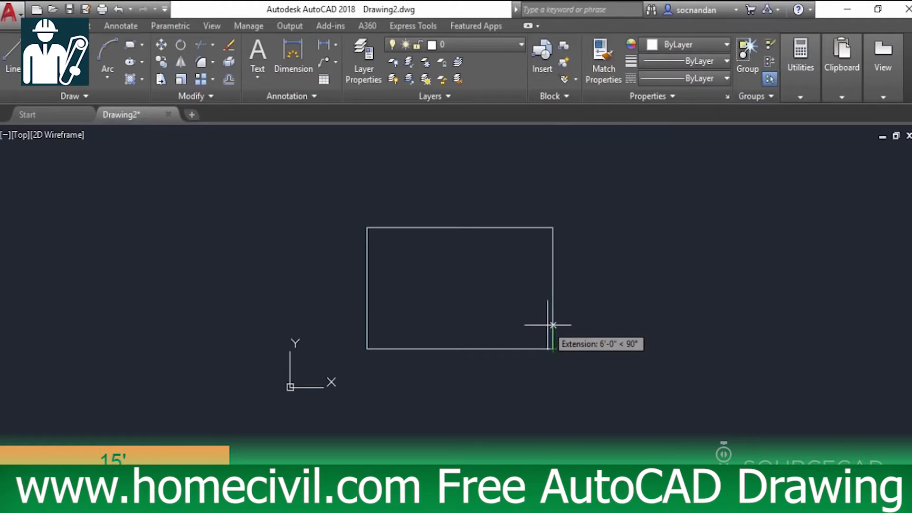
pyautogui.write('line')
pyautogui.press('Return')
pyautogui.click(553, 289)
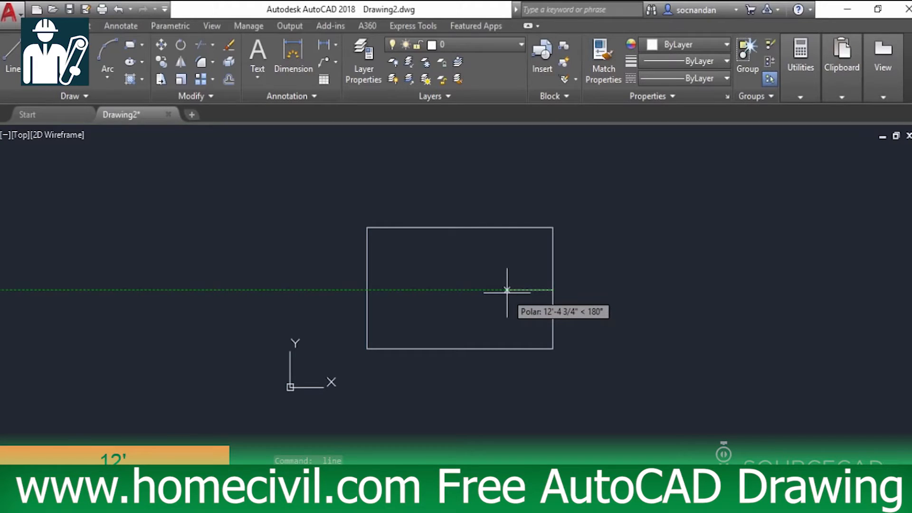
pyautogui.press('Return')
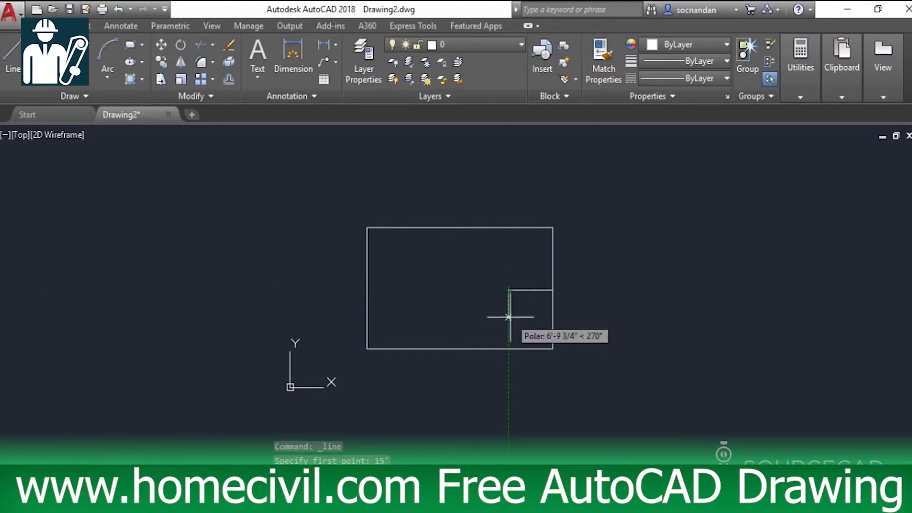
pyautogui.click(508, 349)
pyautogui.rightClick(522, 330)
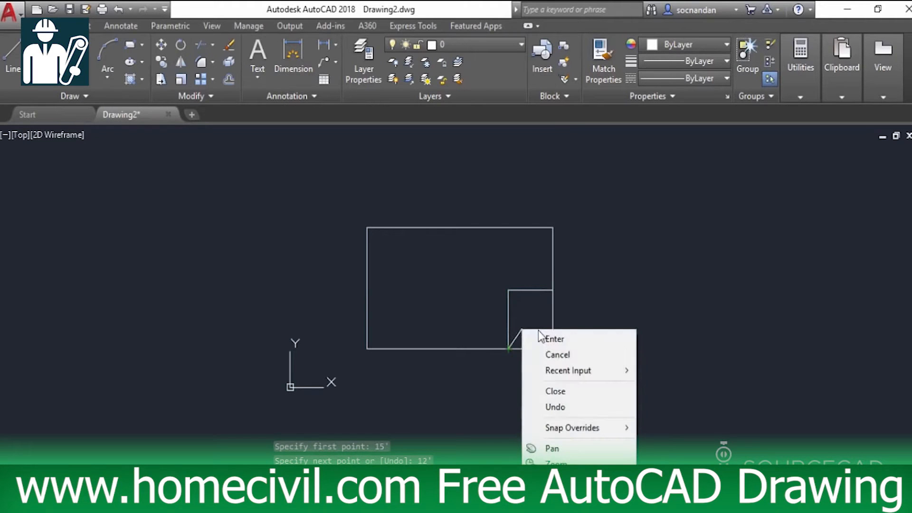
pyautogui.click(545, 338)
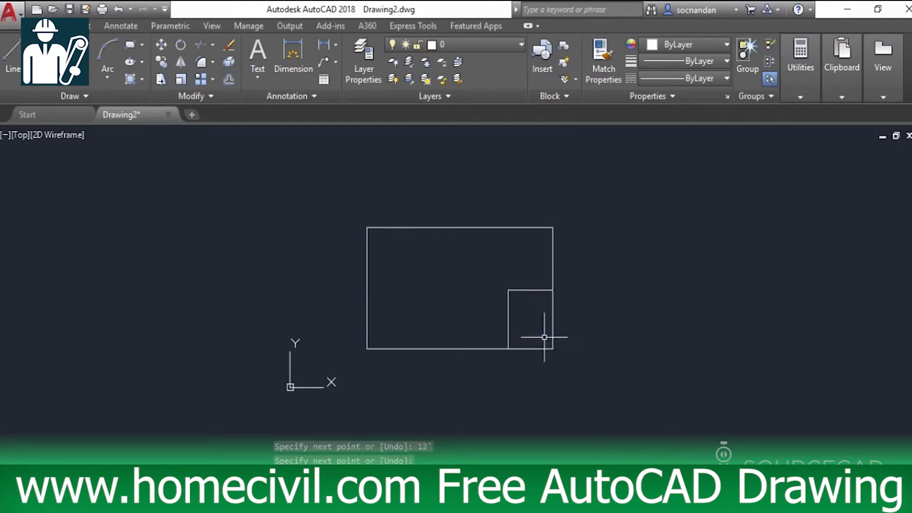
# Continue the horizontal partition from the small room's upper-left corner with 6' and 10' segments leftward, ending at the outline's left edge
pyautogui.press('Return')
pyautogui.click(507, 289)
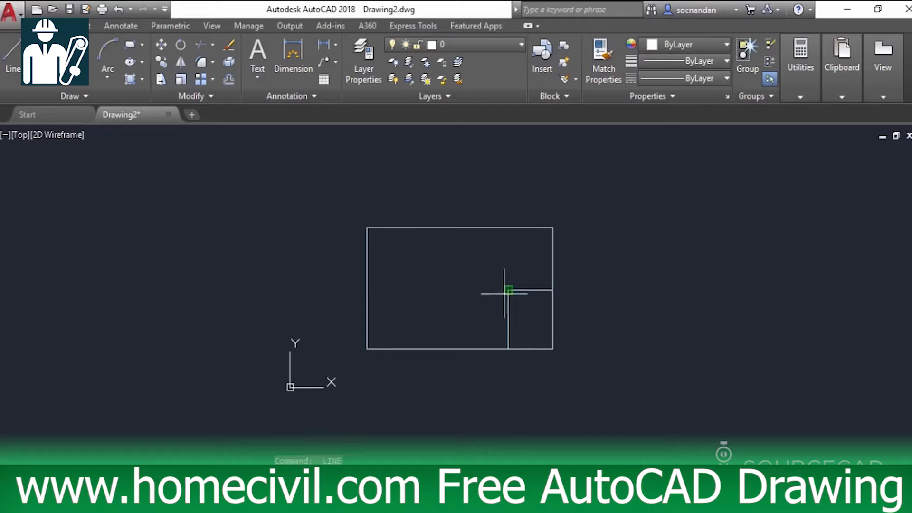
pyautogui.write("6'")
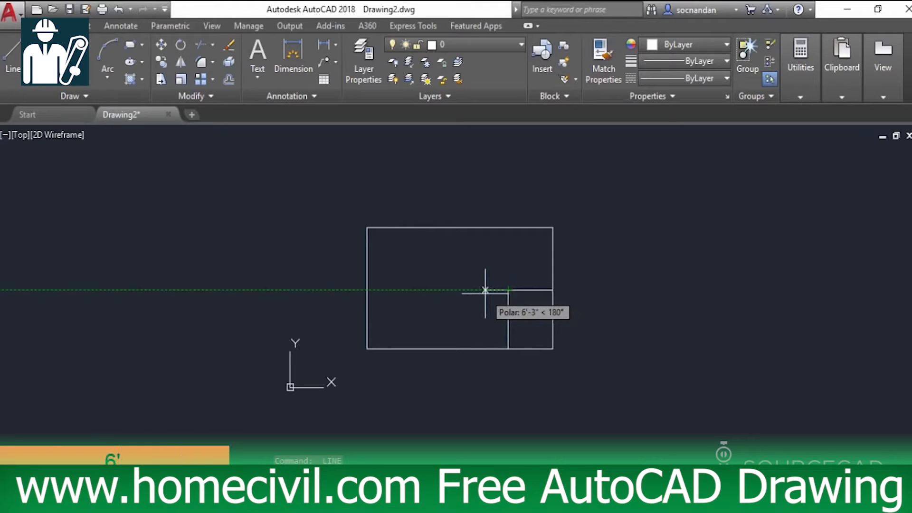
pyautogui.press('Return')
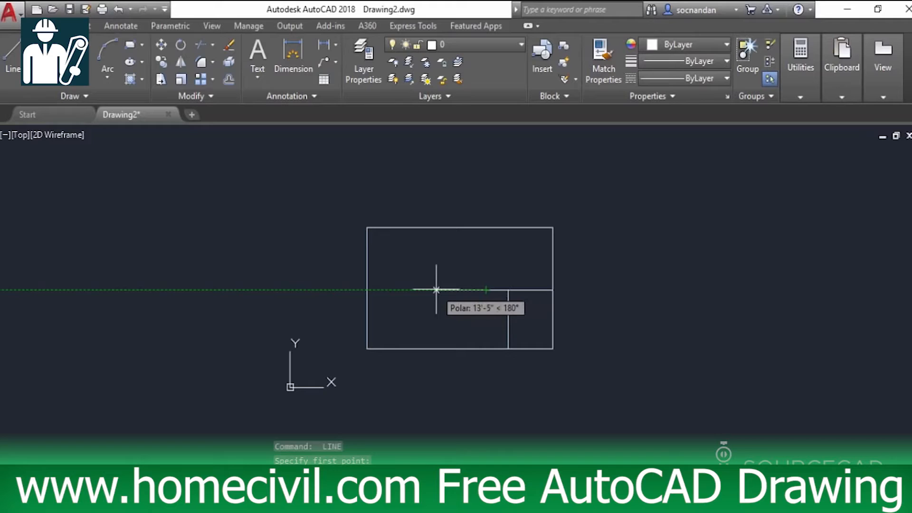
pyautogui.write("10'")
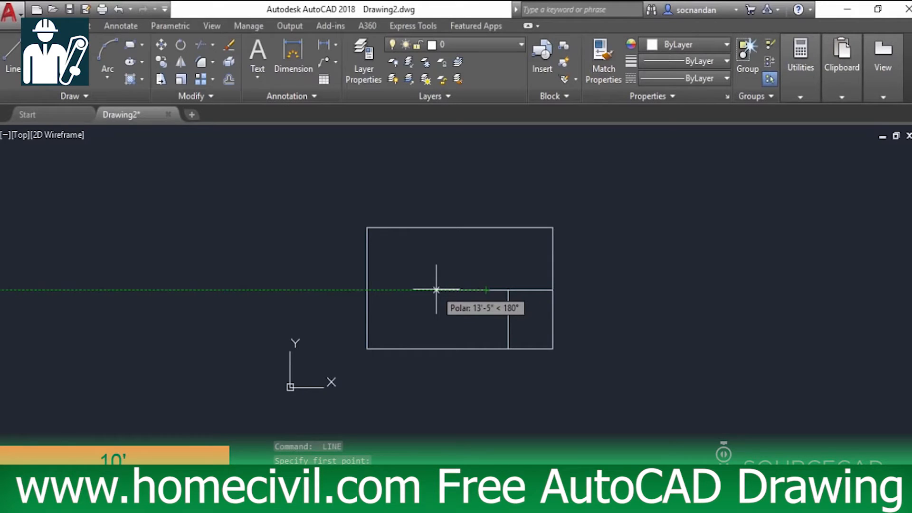
pyautogui.press('Return')
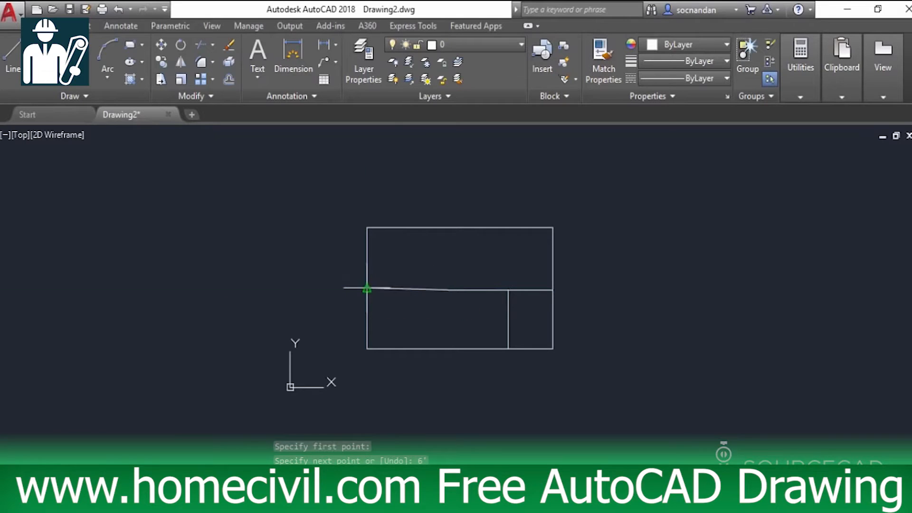
pyautogui.scroll(5, 366, 289)
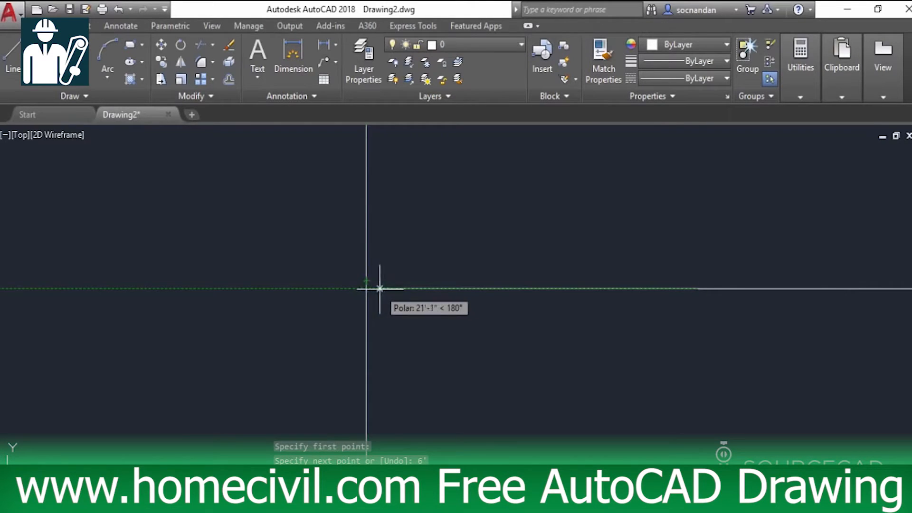
pyautogui.write("10'")
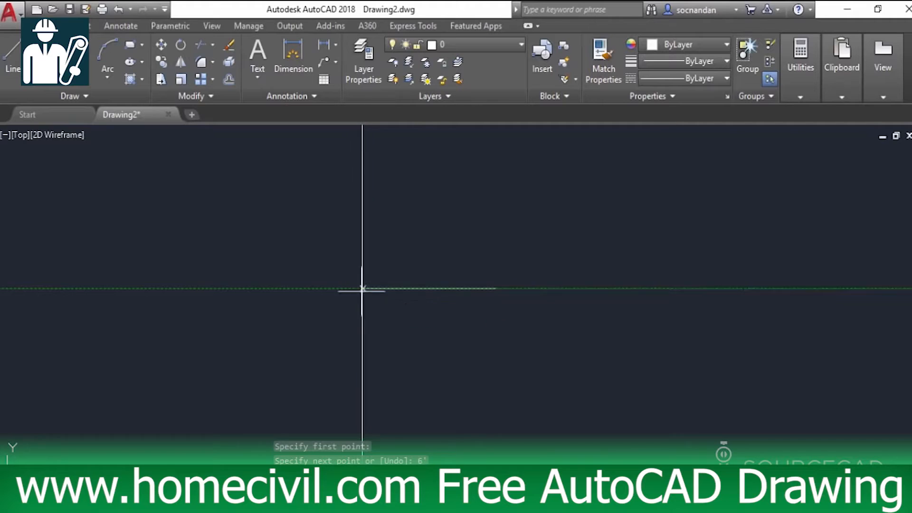
pyautogui.press('Return')
pyautogui.scroll(-4, 481, 309)
pyautogui.moveTo(622, 337)
pyautogui.mouseDown(button='middle')
pyautogui.moveTo(568, 344)
pyautogui.moveTo(463, 327)
pyautogui.mouseUp(button='middle')
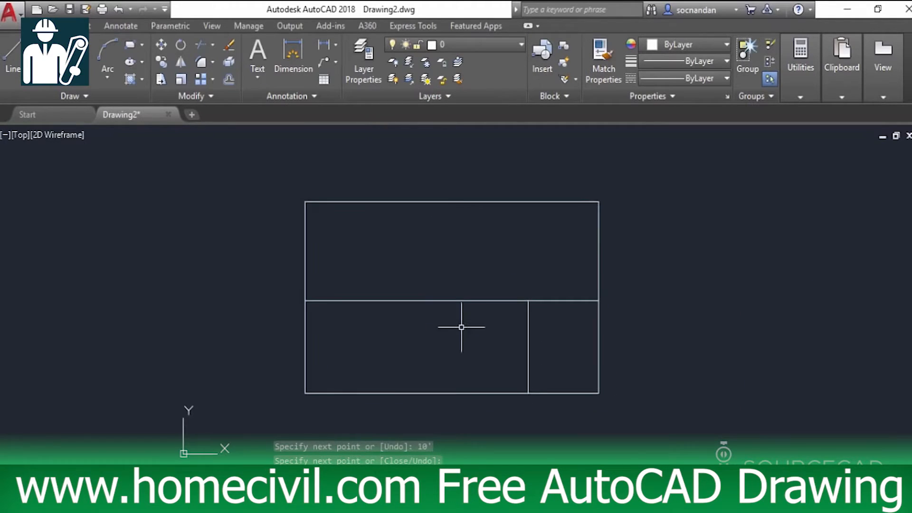
# Draw two vertical partition lines from the left ends of the 6' and 10' segments up to the outline's top edge
pyautogui.click(12, 55)
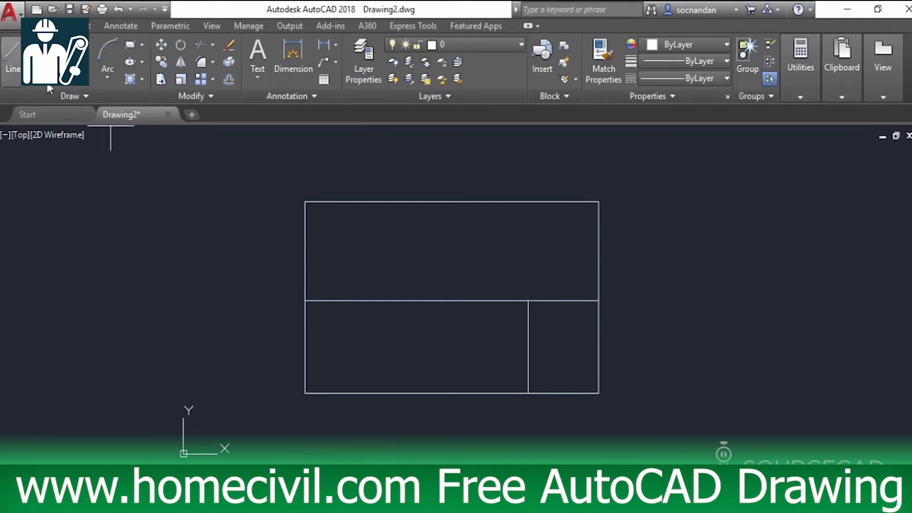
pyautogui.click(493, 300)
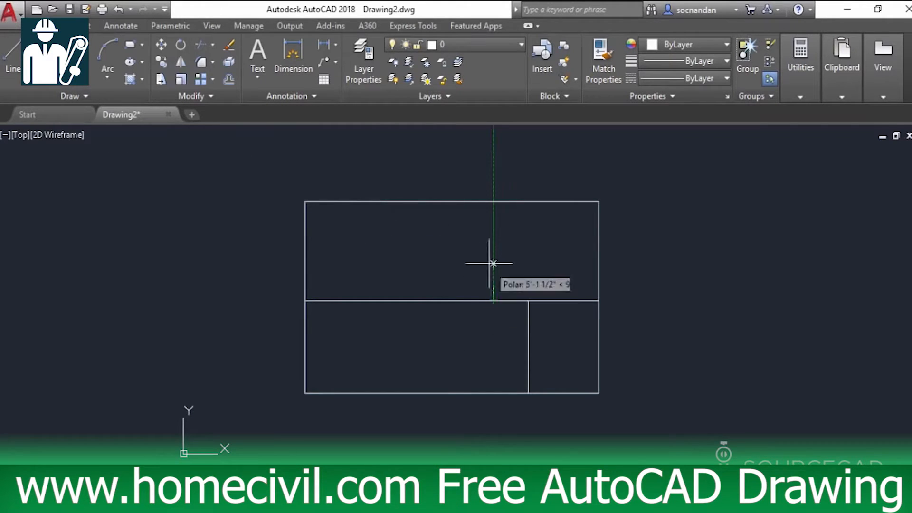
pyautogui.click(493, 202)
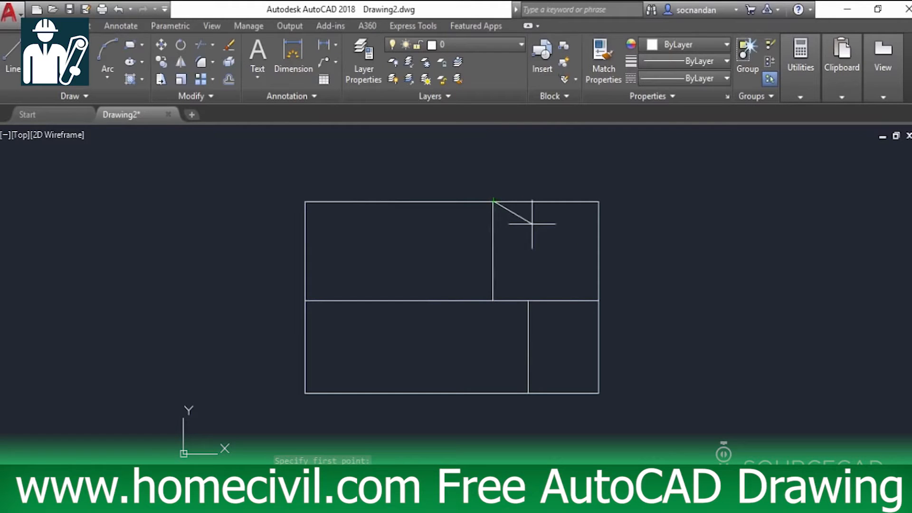
pyautogui.press('Escape')
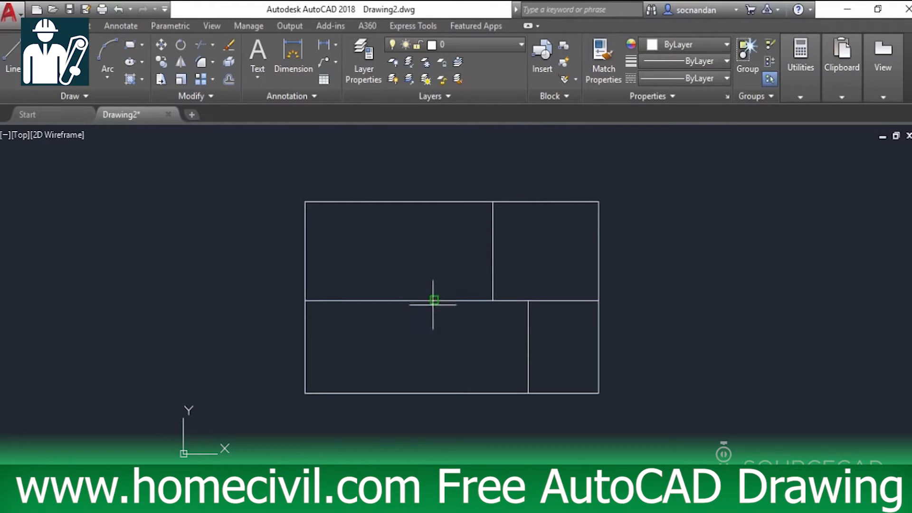
pyautogui.press('Return')
pyautogui.click(434, 301)
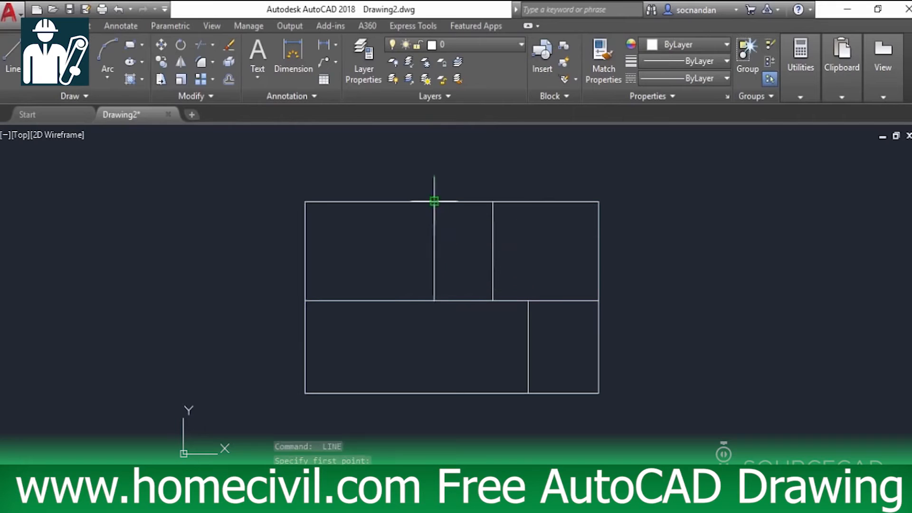
pyautogui.click(433, 201)
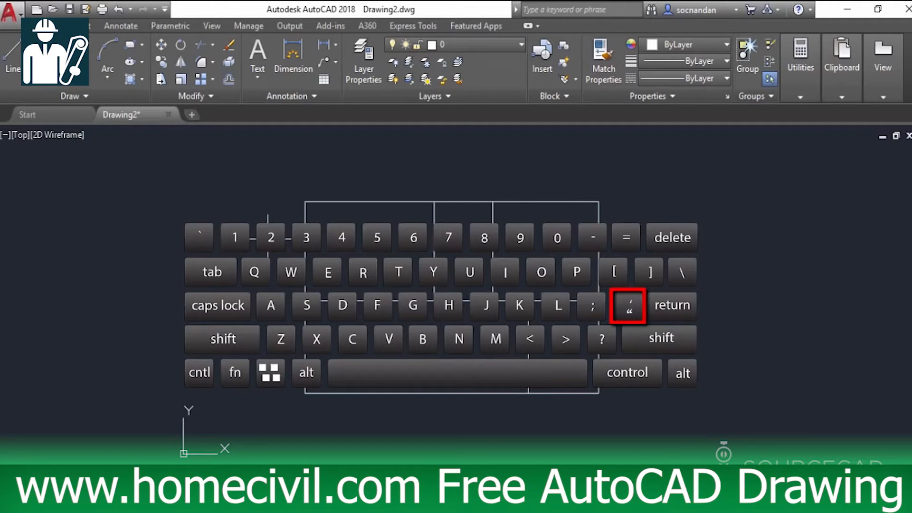
# Offset the outer rectangle of the floor plan 10" outward to form the exterior wall
pyautogui.press('Return')
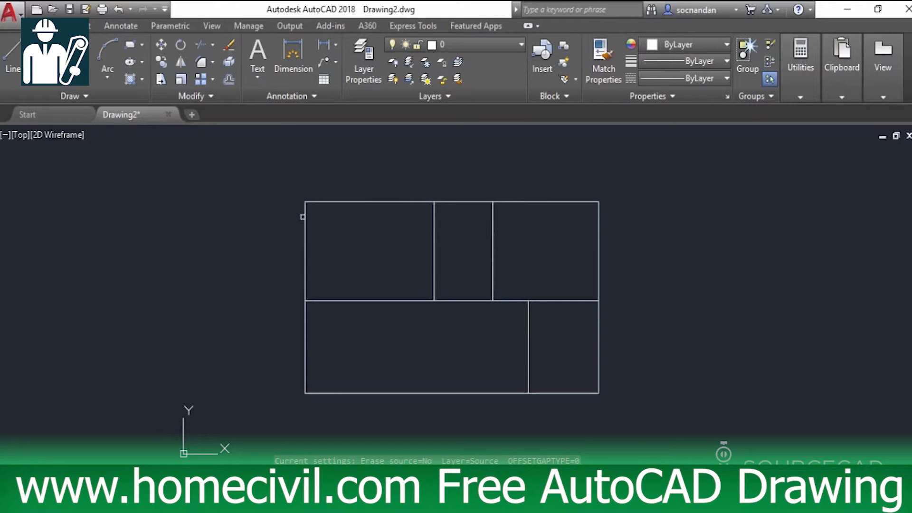
pyautogui.click(305, 207)
pyautogui.click(258, 225)
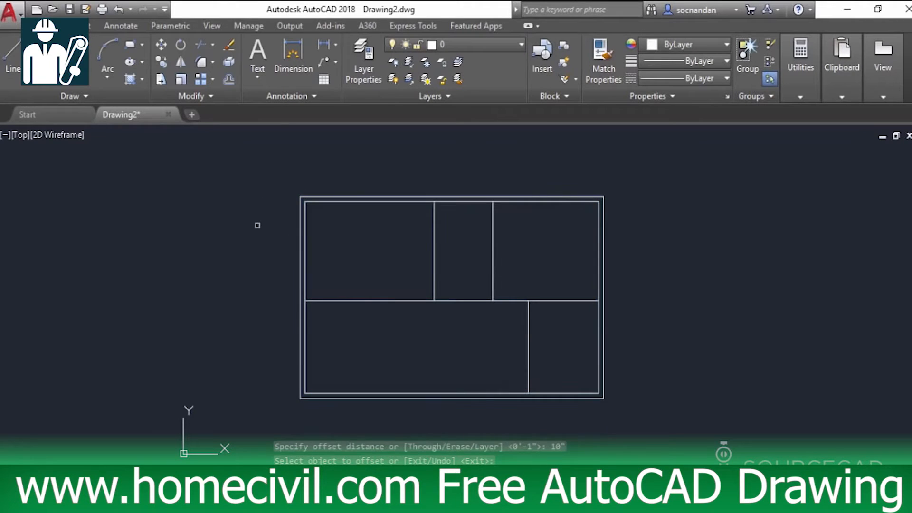
pyautogui.rightClick(268, 234)
pyautogui.click(270, 236)
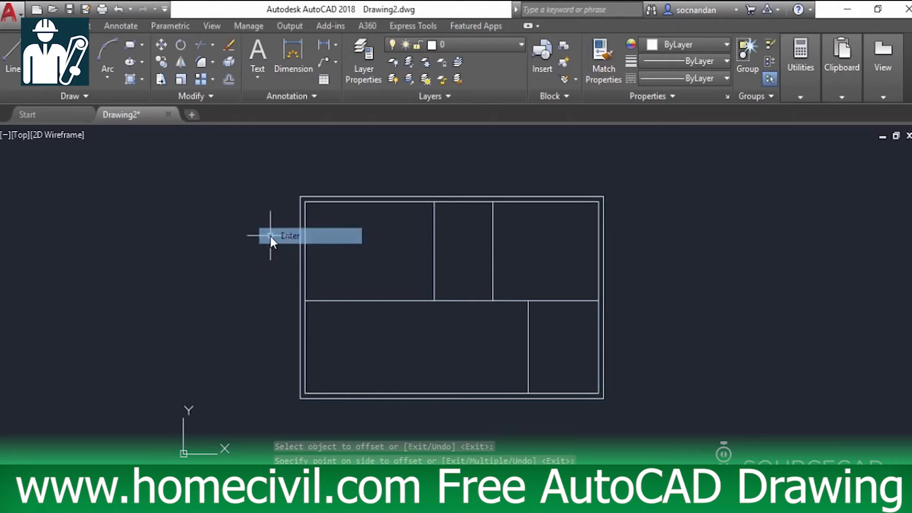
pyautogui.press('Escape')
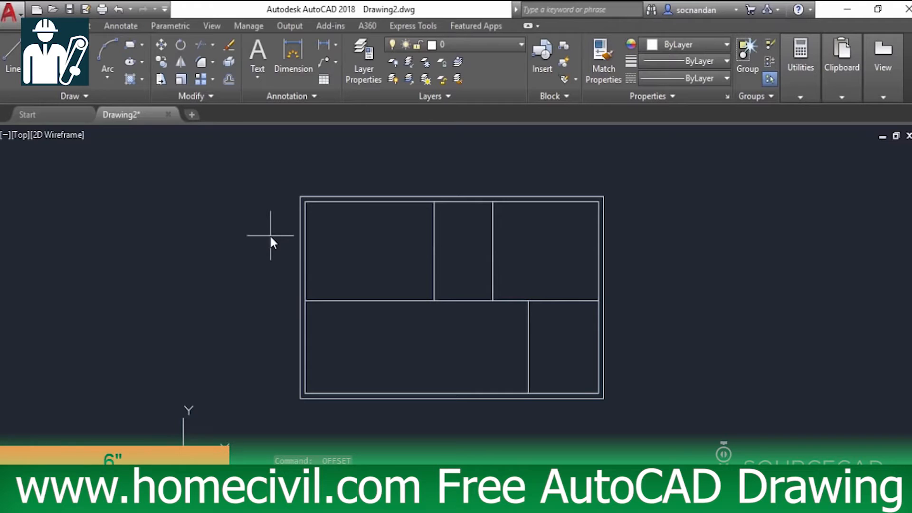
# Offset all segments of the horizontal partition 6" upward to give the wall its thickness
pyautogui.press('Return')
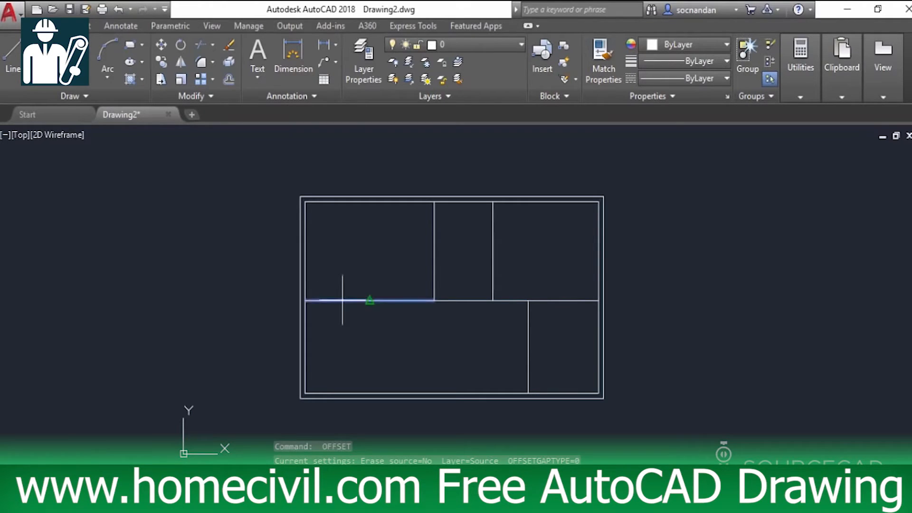
pyautogui.press('Return')
pyautogui.click(464, 300)
pyautogui.click(466, 261)
pyautogui.click(550, 301)
pyautogui.click(547, 270)
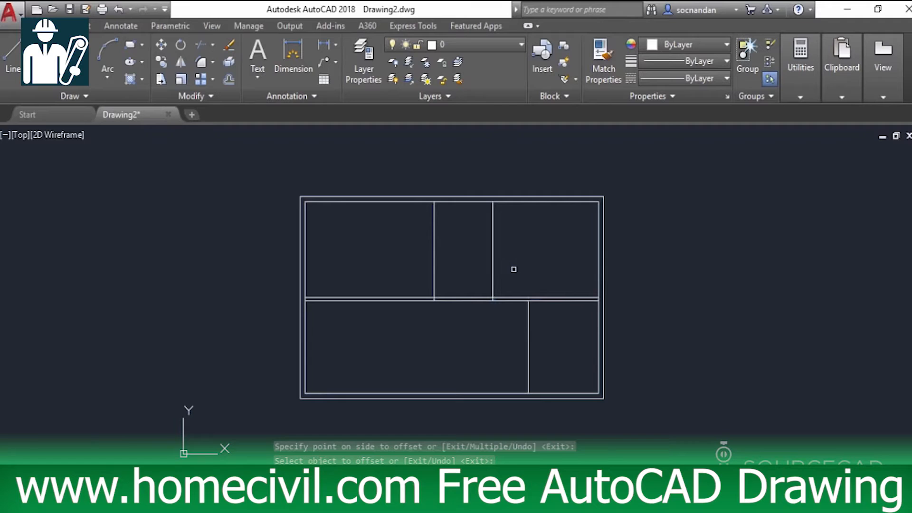
# Offset the vertical partitions 6": the upper-right and lower ones to the right, the upper-left one to the left
pyautogui.click(493, 244)
pyautogui.click(525, 242)
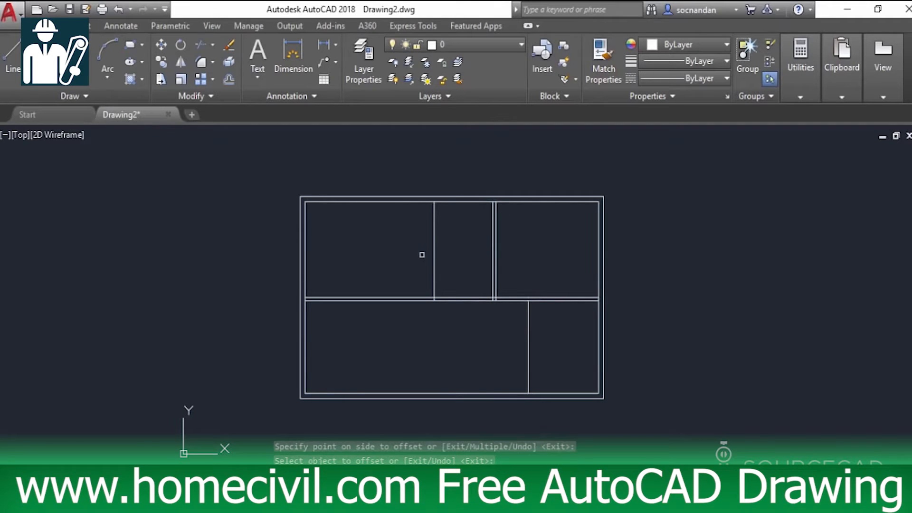
pyautogui.click(433, 235)
pyautogui.click(393, 242)
pyautogui.click(528, 331)
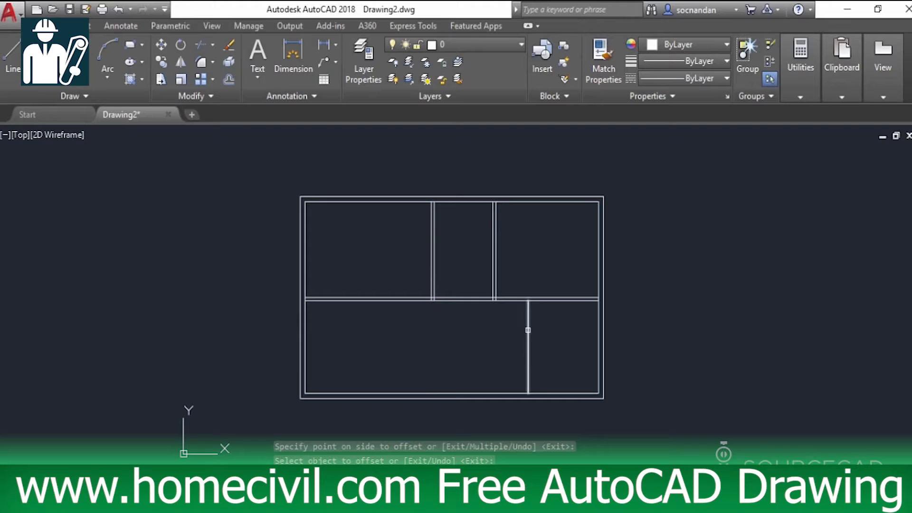
pyautogui.click(553, 329)
pyautogui.rightClick(510, 245)
pyautogui.click(527, 256)
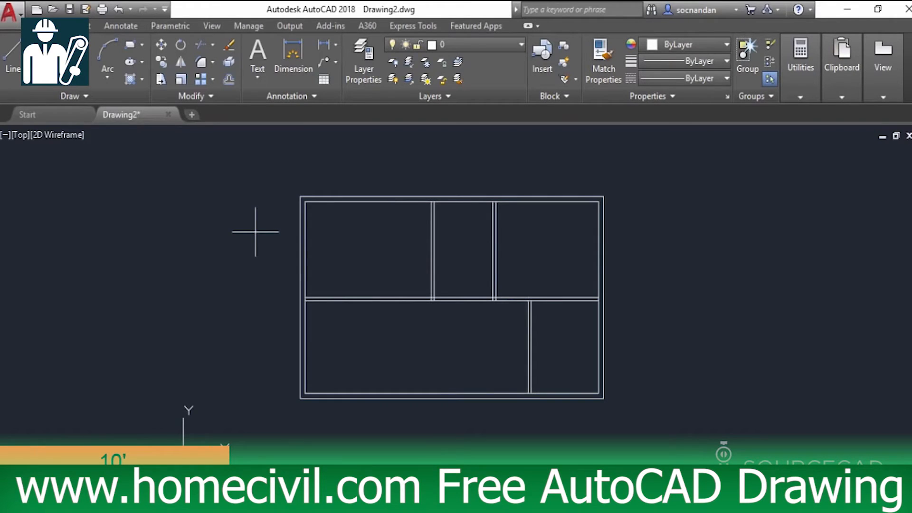
# Offset the horizontal partition segment between the two upper vertical walls 10' upward
pyautogui.write('o')
pyautogui.press('Return')
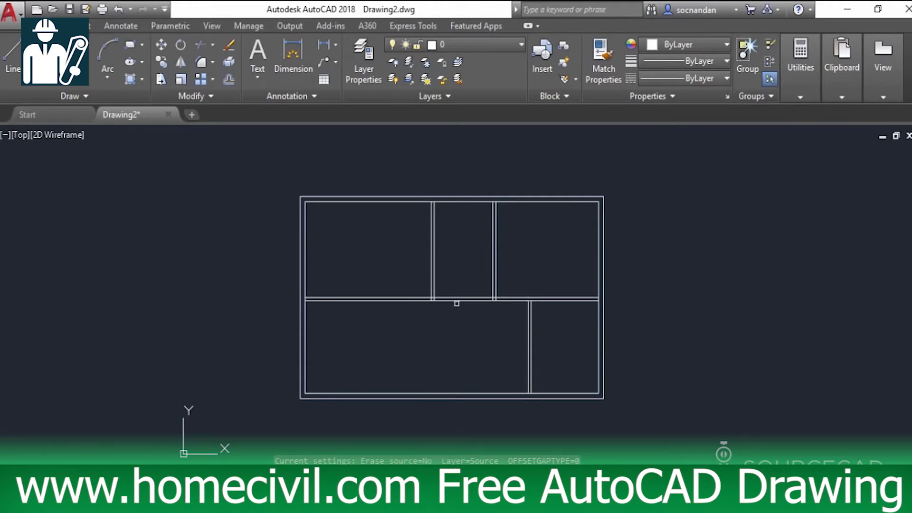
pyautogui.scroll(4, 461, 301)
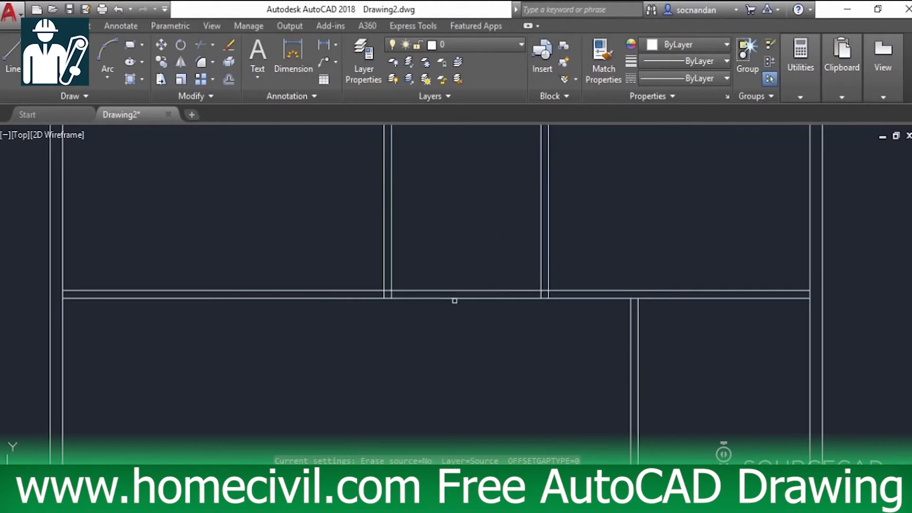
pyautogui.write("10'")
pyautogui.press('Return')
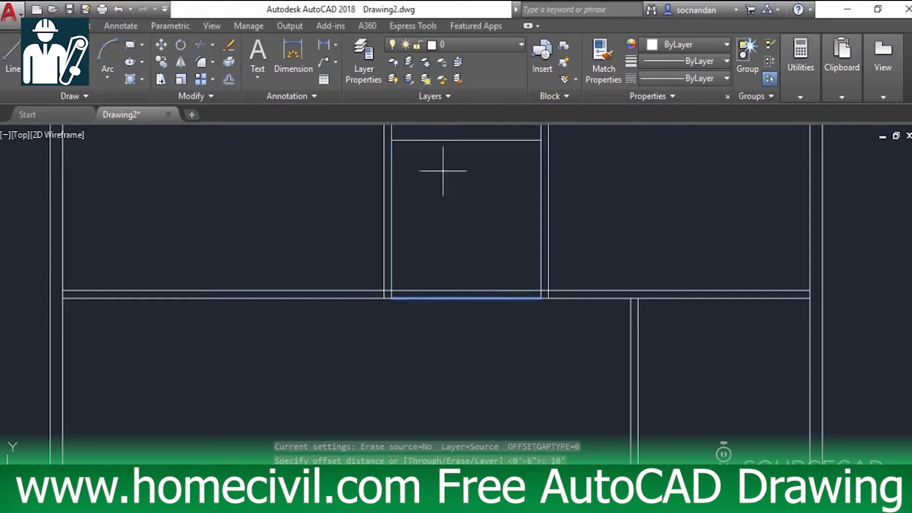
# Offset the new cross partition in the narrow middle room 6" upward
pyautogui.scroll(-2, 446, 176)
pyautogui.moveTo(446, 177); pyautogui.dragTo(422, 297, button='middle')
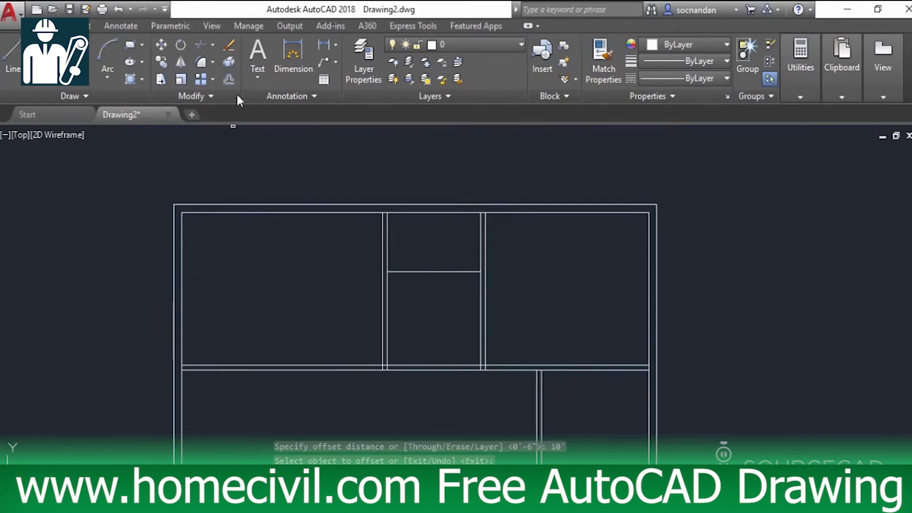
pyautogui.click(229, 80)
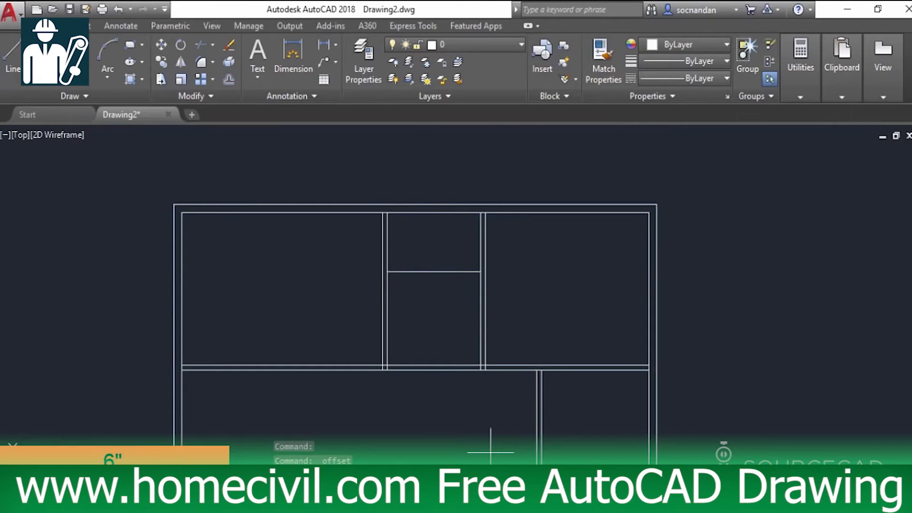
pyautogui.press('Return')
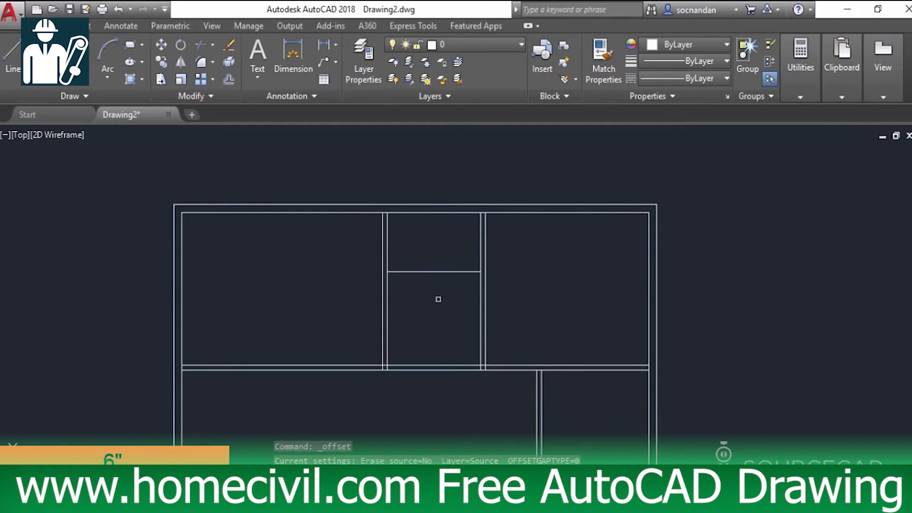
pyautogui.click(435, 273)
pyautogui.click(433, 249)
pyautogui.rightClick(438, 250)
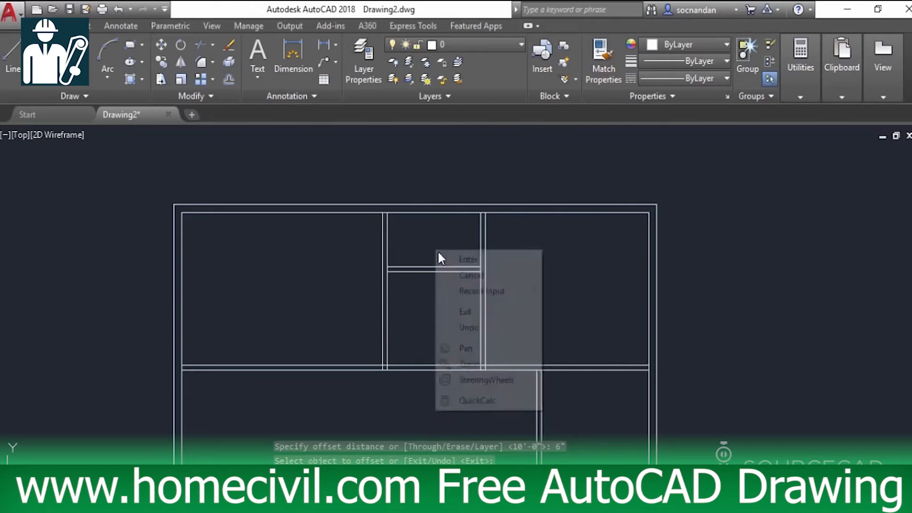
pyautogui.click(448, 260)
# Trim the line pieces inside the wall junctions at the top exterior wall and at both ends of the middle room's cross partition
pyautogui.scroll(-3, 448, 262)
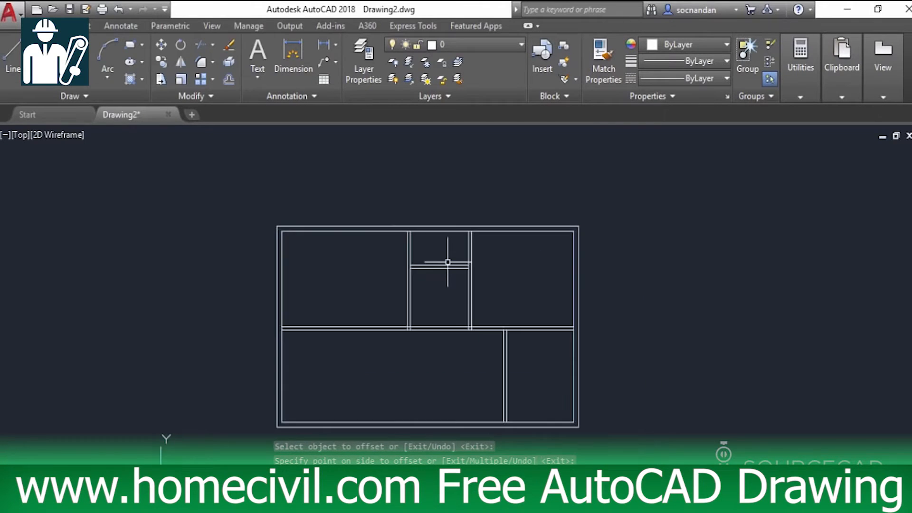
pyautogui.moveTo(460, 305); pyautogui.dragTo(436, 287, button='middle')
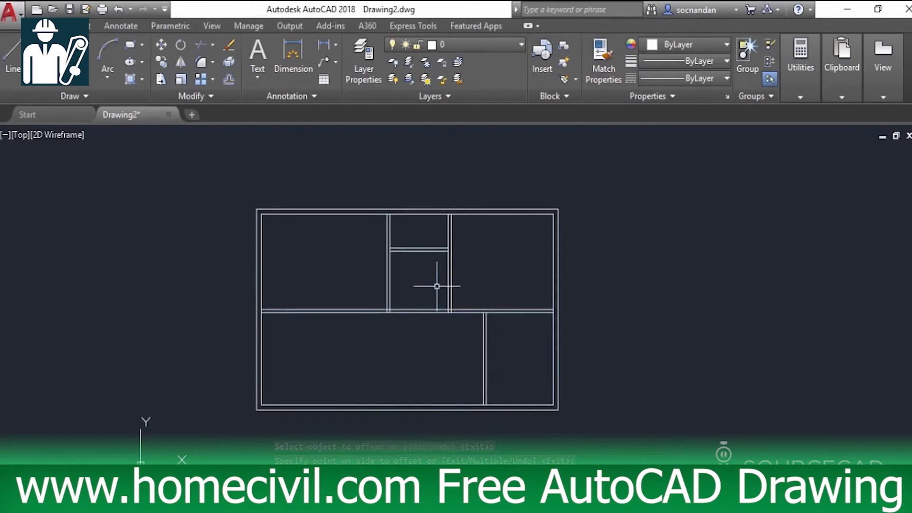
pyautogui.click(196, 44)
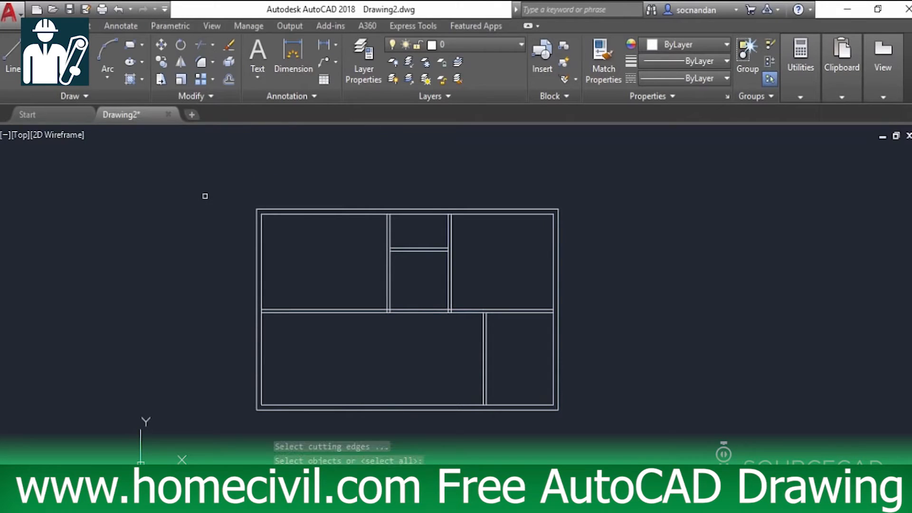
pyautogui.scroll(5, 376, 214)
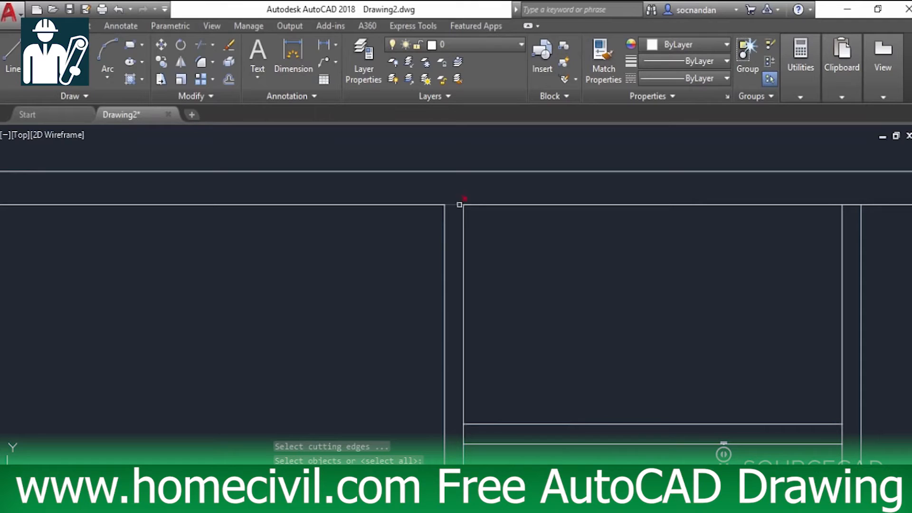
pyautogui.press('Return')
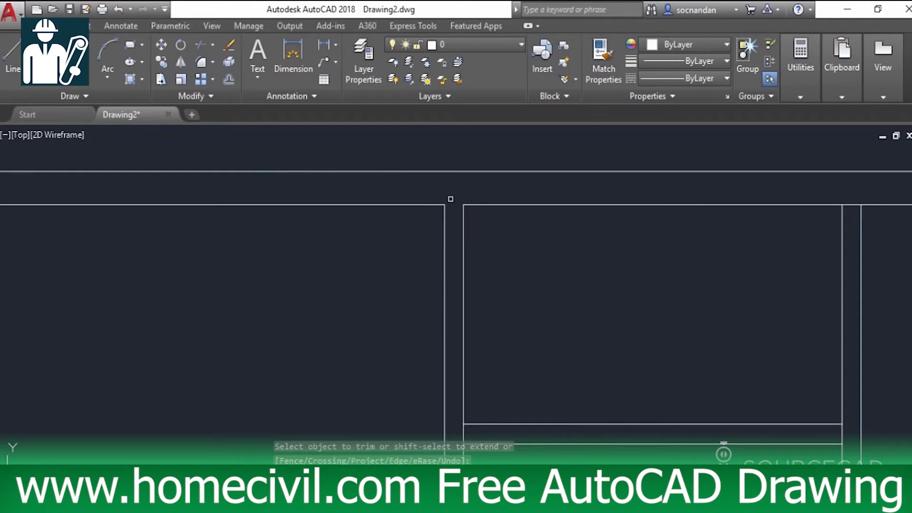
pyautogui.click(851, 205)
pyautogui.click(859, 416)
pyautogui.click(842, 435)
pyautogui.click(465, 434)
# Trim the overlapping lines where the two upper vertical walls meet the long horizontal partition
pyautogui.scroll(-5, 581, 392)
pyautogui.moveTo(641, 420); pyautogui.dragTo(515, 228, button='middle')
pyautogui.scroll(4, 397, 383)
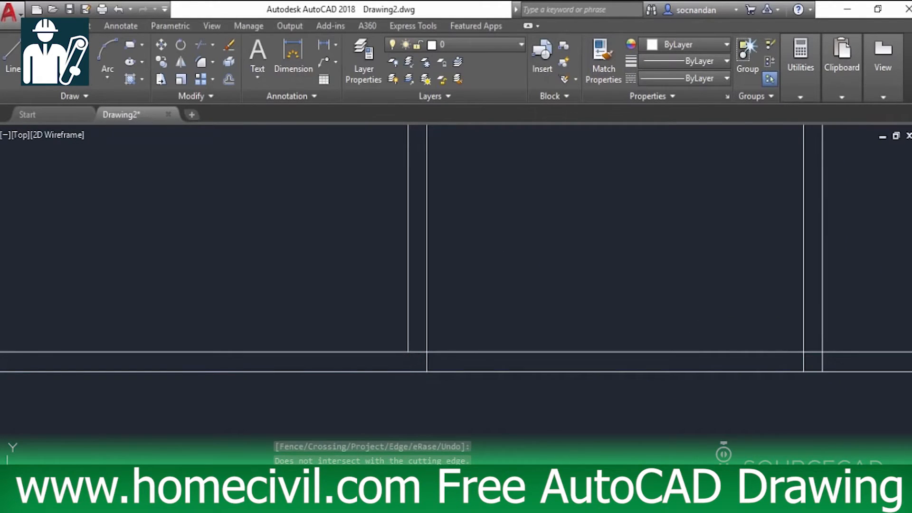
pyautogui.click(427, 360)
pyautogui.click(804, 366)
pyautogui.click(800, 360)
pyautogui.click(830, 364)
pyautogui.click(816, 352)
# Trim the remaining overlaps where the horizontal partition and the lower vertical wall meet the other walls
pyautogui.scroll(-4, 813, 340)
pyautogui.scroll(3, 341, 359)
pyautogui.click(324, 345)
pyautogui.scroll(-3, 326, 343)
pyautogui.scroll(3, 678, 346)
pyautogui.click(672, 345)
pyautogui.scroll(-3, 677, 346)
pyautogui.scroll(3, 781, 347)
pyautogui.click(776, 326)
pyautogui.scroll(-4, 776, 326)
pyautogui.scroll(4, 713, 401)
pyautogui.scroll(-4, 711, 400)
pyautogui.moveTo(386, 380)
pyautogui.mouseDown(button='middle')
pyautogui.moveTo(399, 427)
pyautogui.moveTo(398, 405)
pyautogui.mouseUp(button='middle')
pyautogui.rightClick(413, 174)
pyautogui.click(446, 184)
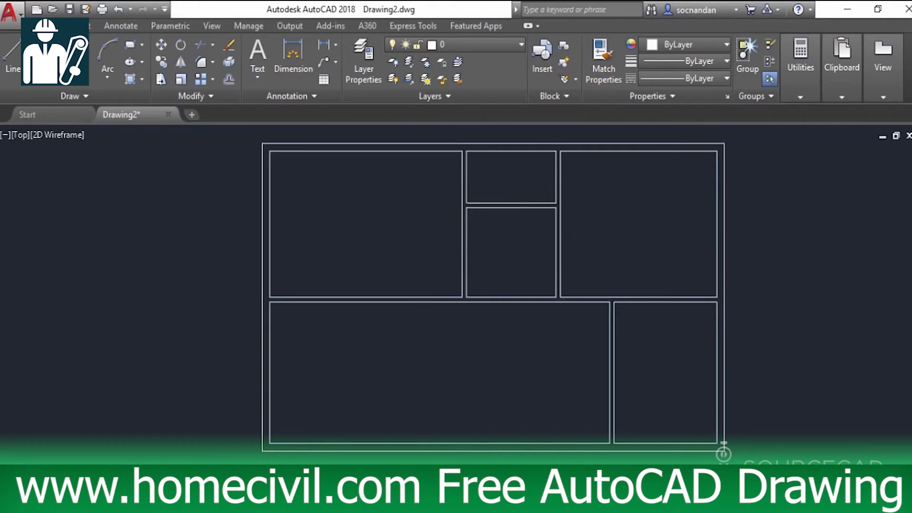
# Create two new layers named Door and Window in the layer manager
pyautogui.scroll(-3, 447, 183)
pyautogui.moveTo(419, 215)
pyautogui.mouseDown(button='middle')
pyautogui.moveTo(556, 228)
pyautogui.moveTo(572, 259)
pyautogui.mouseUp(button='middle')
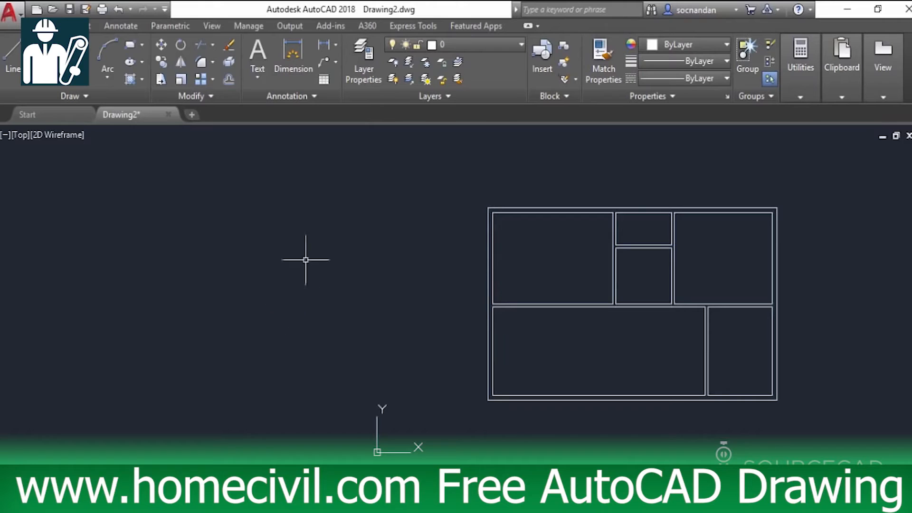
pyautogui.click(360, 55)
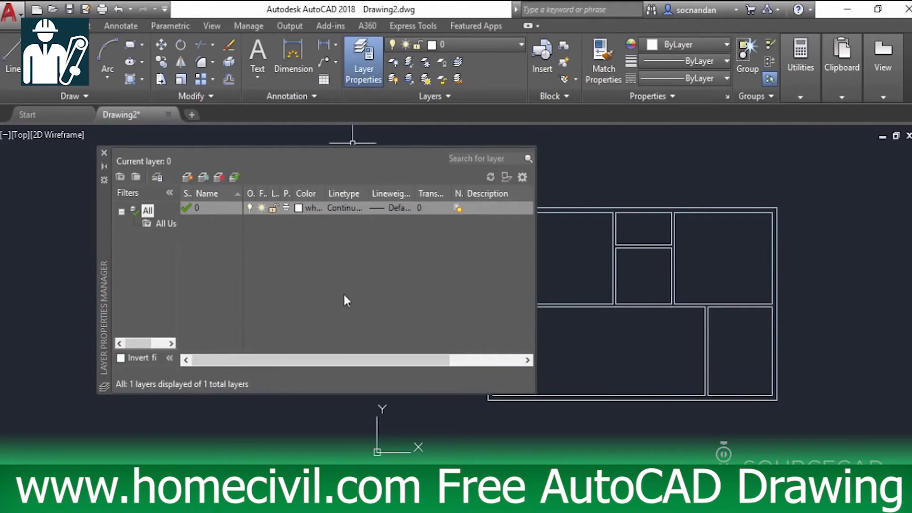
pyautogui.moveTo(634, 277)
pyautogui.mouseDown(button='middle')
pyautogui.moveTo(709, 252)
pyautogui.moveTo(699, 258)
pyautogui.mouseUp(button='middle')
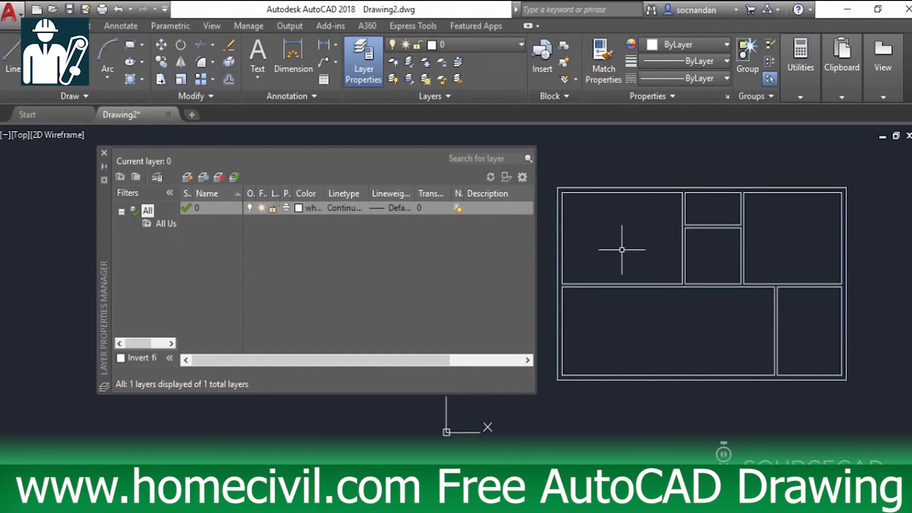
pyautogui.click(186, 177)
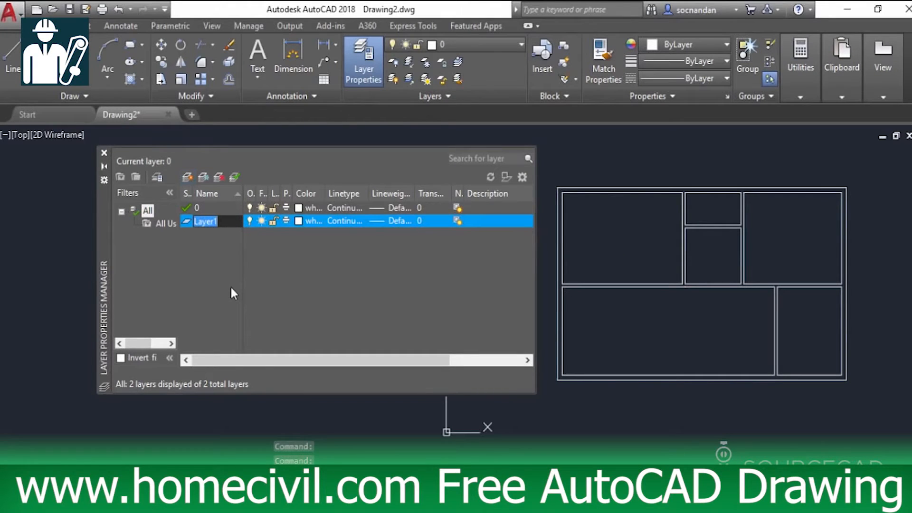
pyautogui.write('Door')
pyautogui.press('Return')
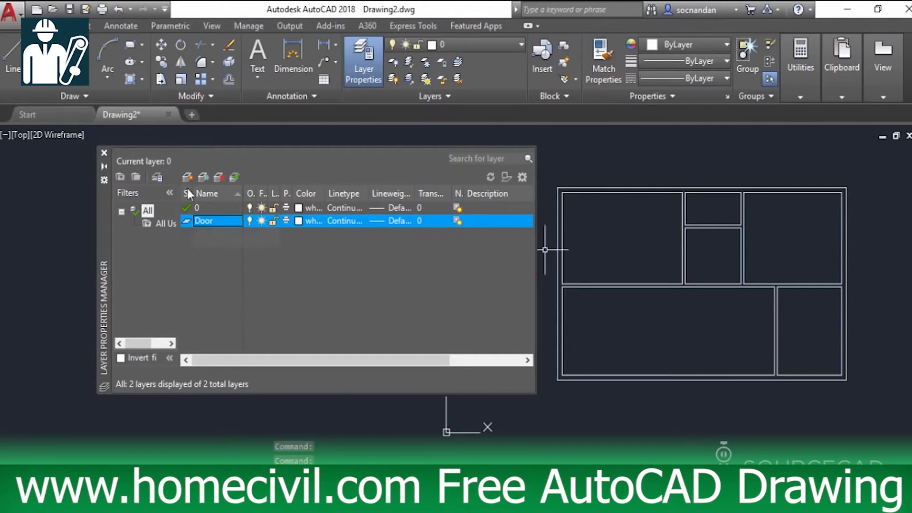
pyautogui.click(186, 176)
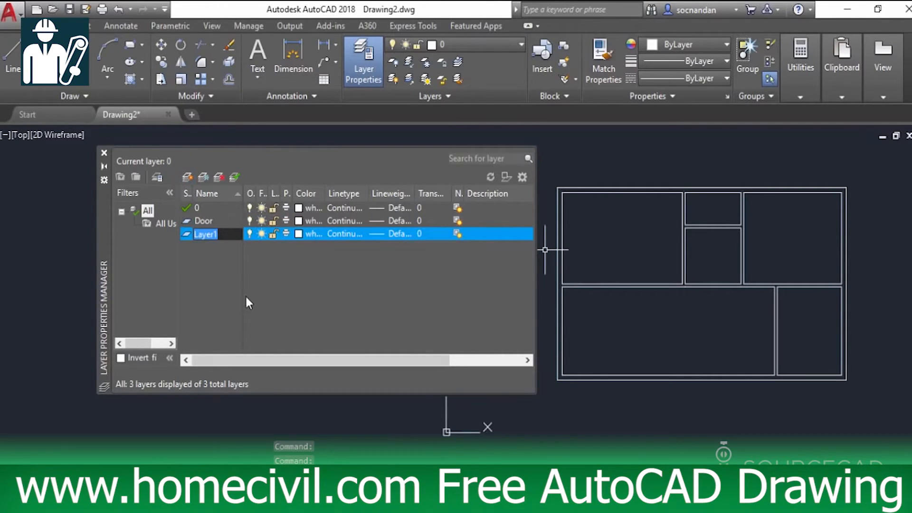
pyautogui.write('Window')
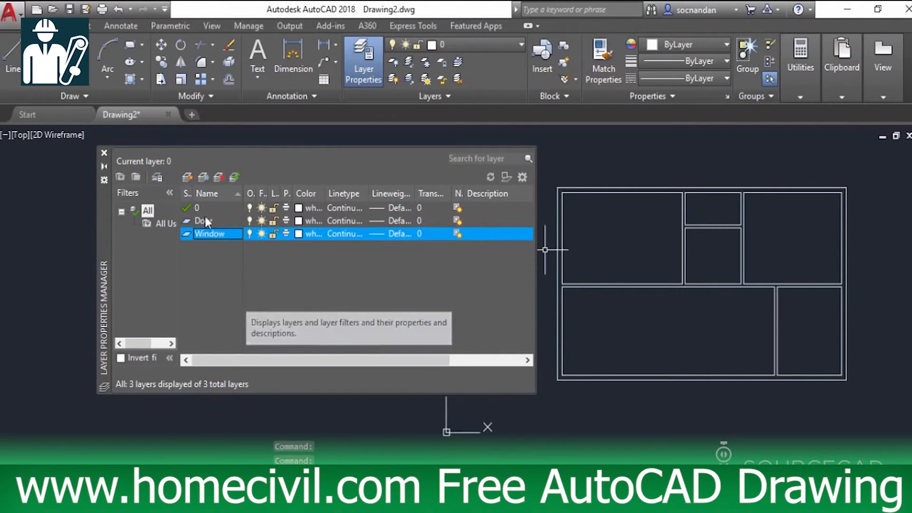
# Create four more layers named Blocks, Hatches, Text and Dim
pyautogui.click(188, 177)
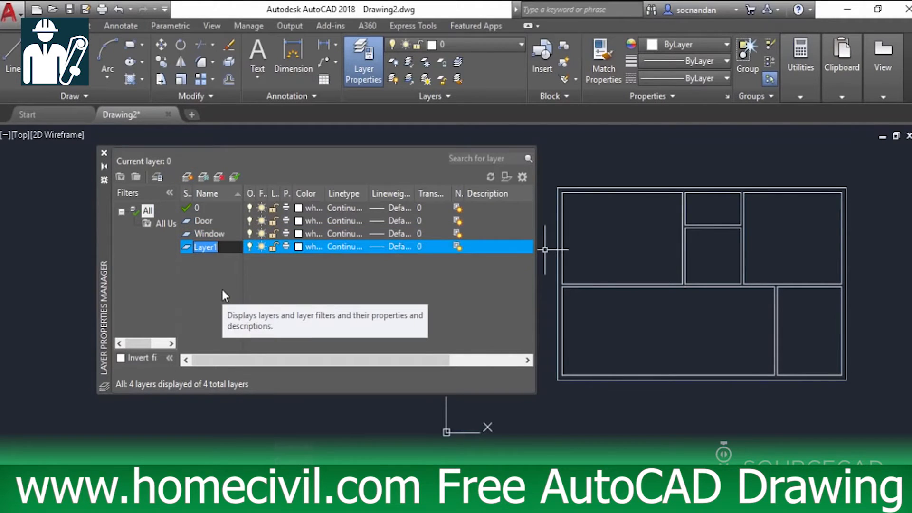
pyautogui.write('Blocks')
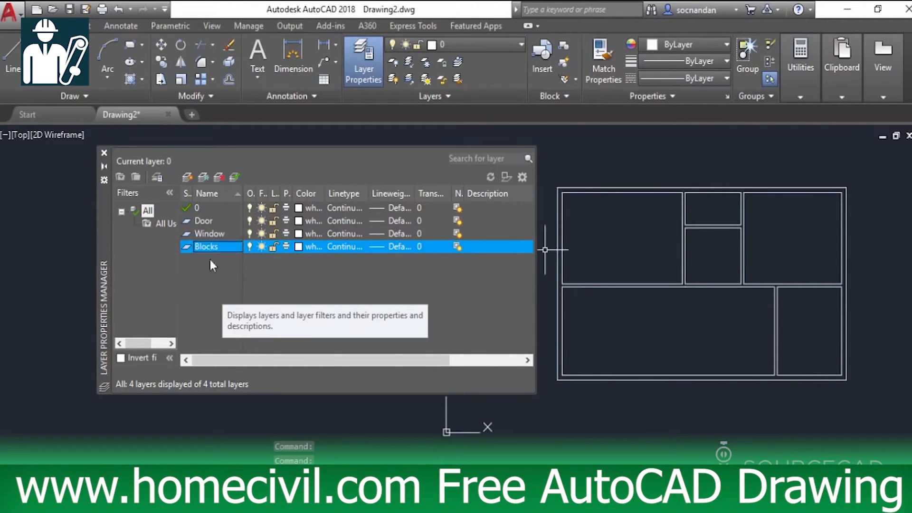
pyautogui.click(187, 177)
pyautogui.write('Hatches')
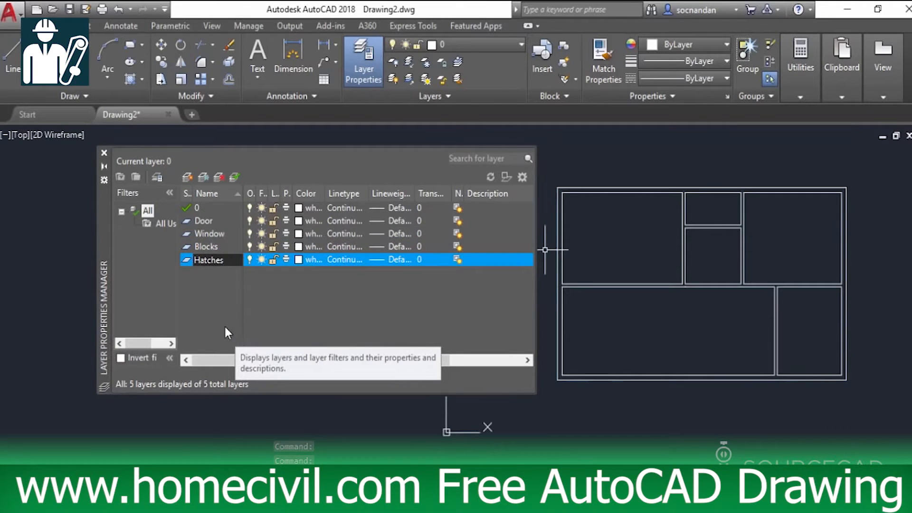
pyautogui.click(189, 178)
pyautogui.write('Text')
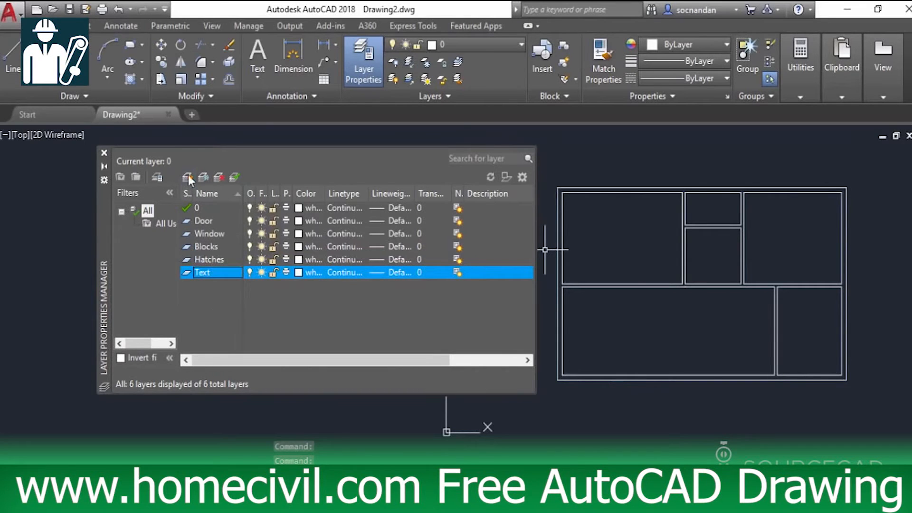
pyautogui.click(188, 178)
pyautogui.write('Dim')
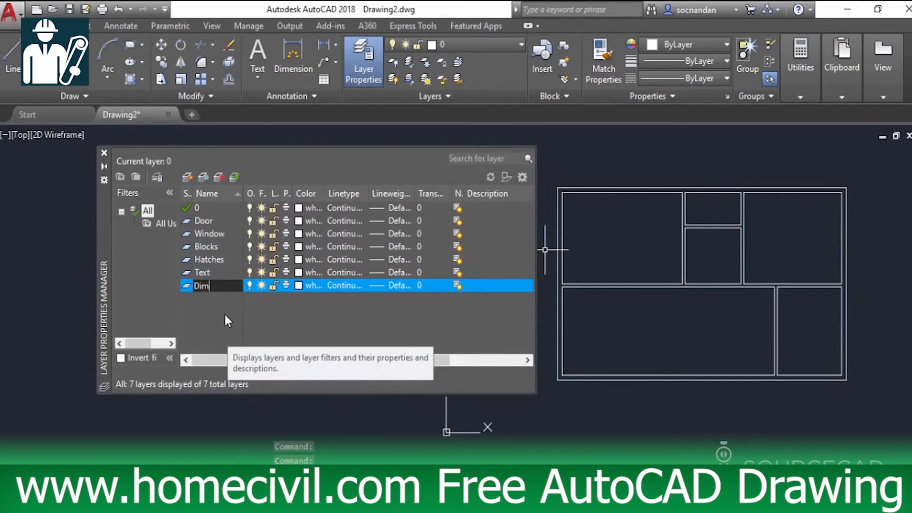
pyautogui.press('Return')
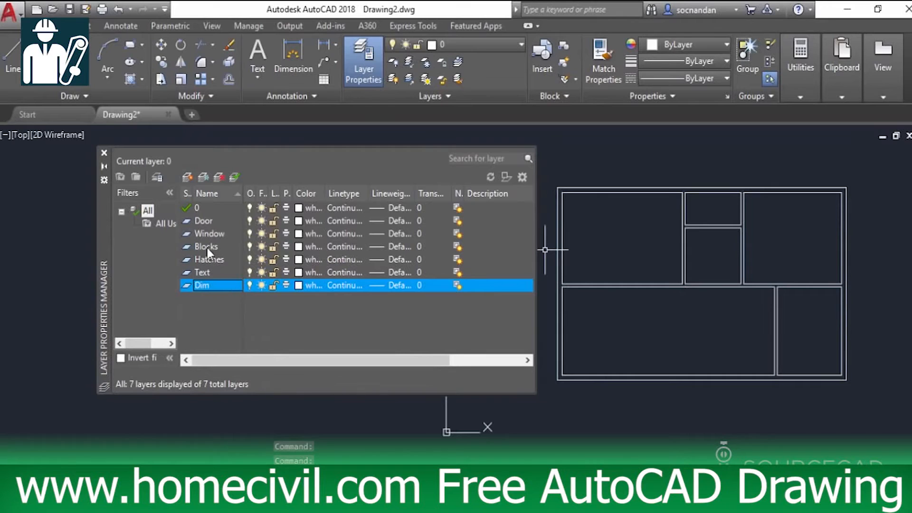
# Set the Door layer's color to magenta and the Window layer's color to blue
pyautogui.click(298, 222)
pyautogui.click(298, 223)
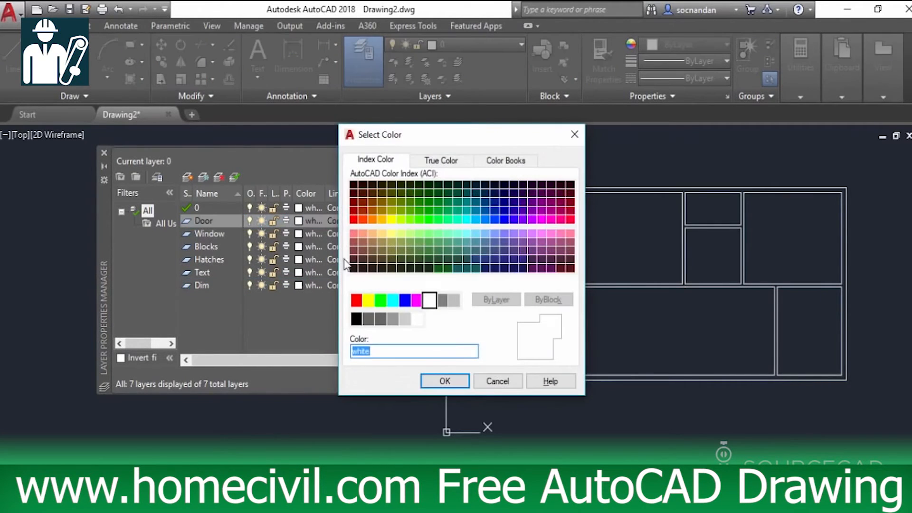
pyautogui.click(417, 302)
pyautogui.click(441, 381)
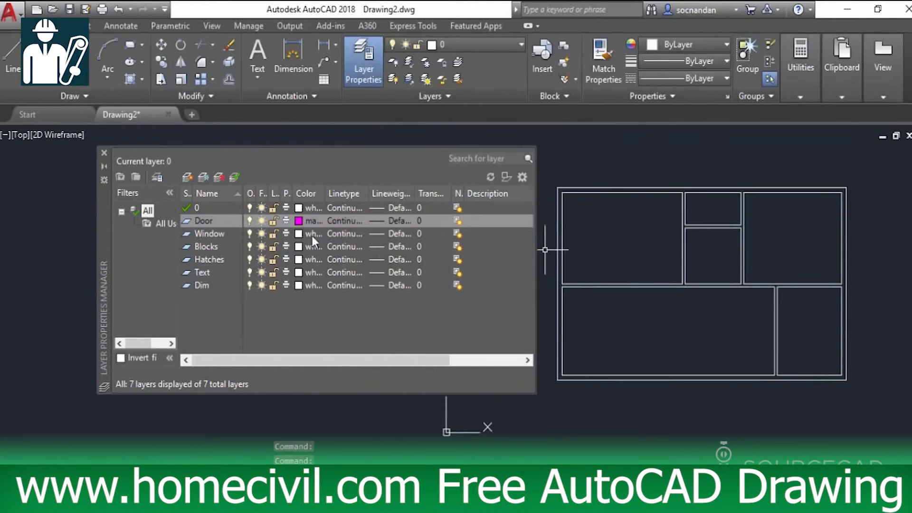
pyautogui.click(299, 233)
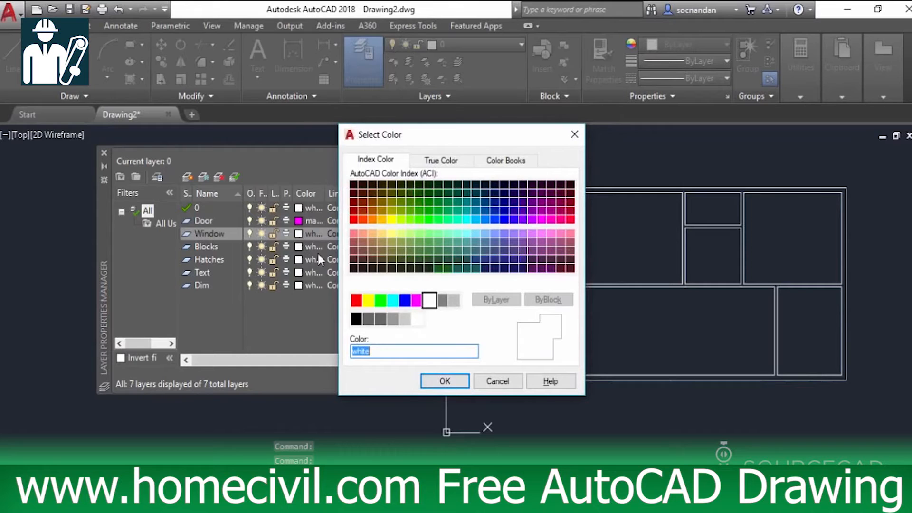
pyautogui.click(405, 307)
pyautogui.click(445, 380)
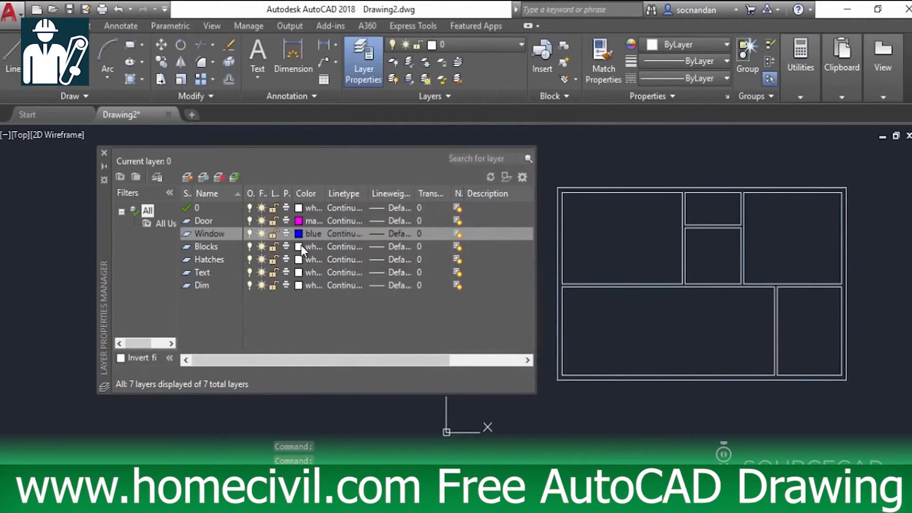
# Set the Blocks layer's color to cyan and the Hatches layer's color to green
pyautogui.click(300, 246)
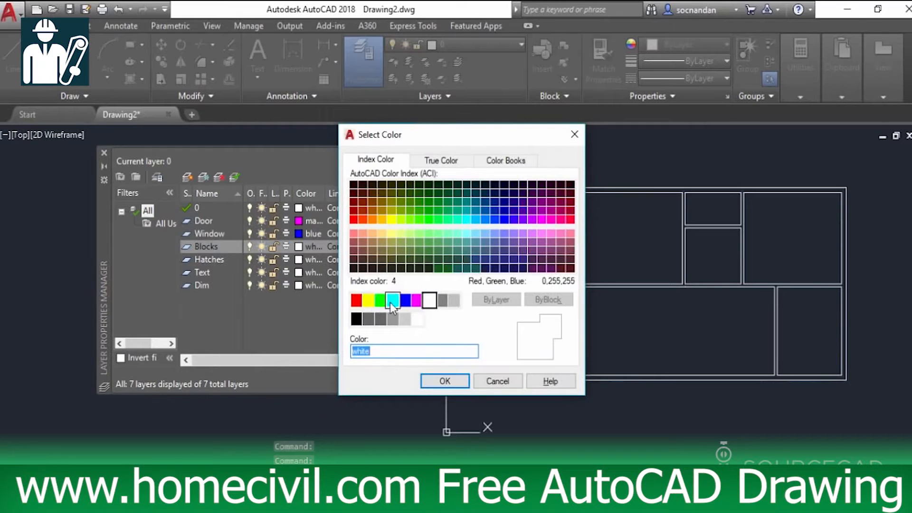
pyautogui.click(393, 299)
pyautogui.click(445, 381)
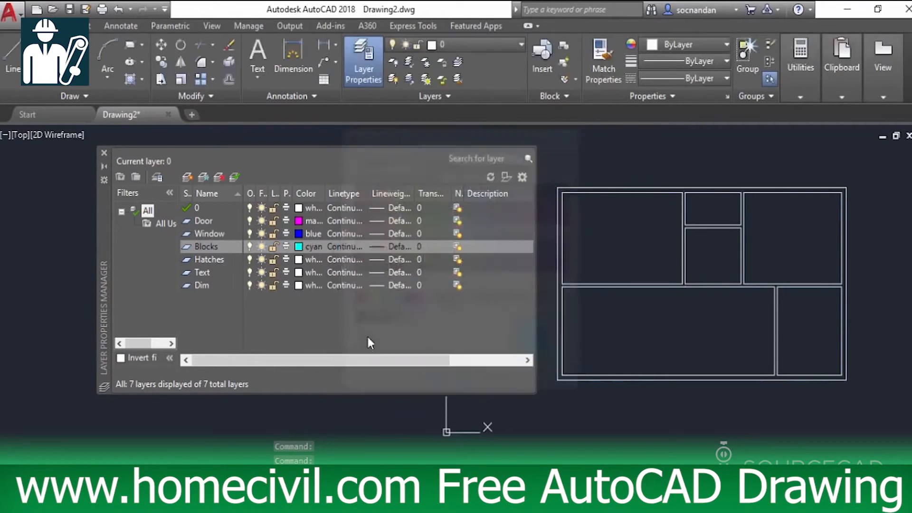
pyautogui.click(298, 259)
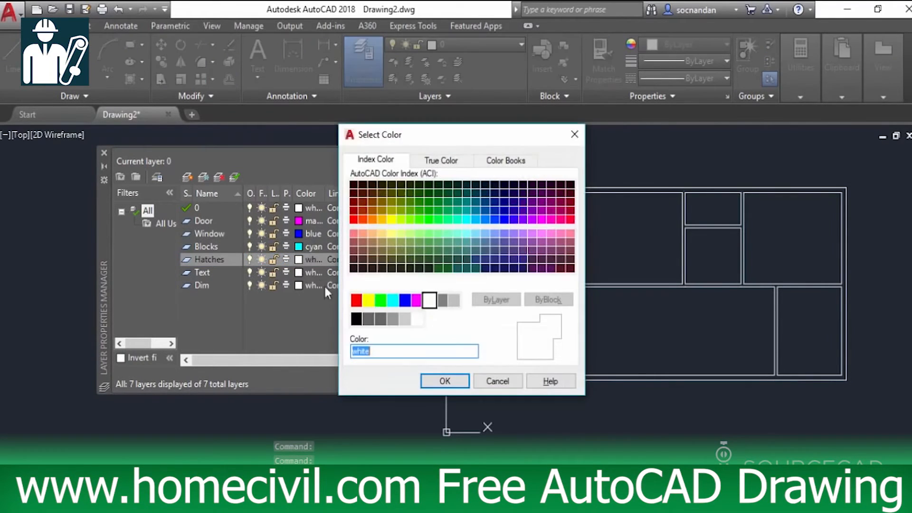
pyautogui.click(381, 300)
pyautogui.click(444, 381)
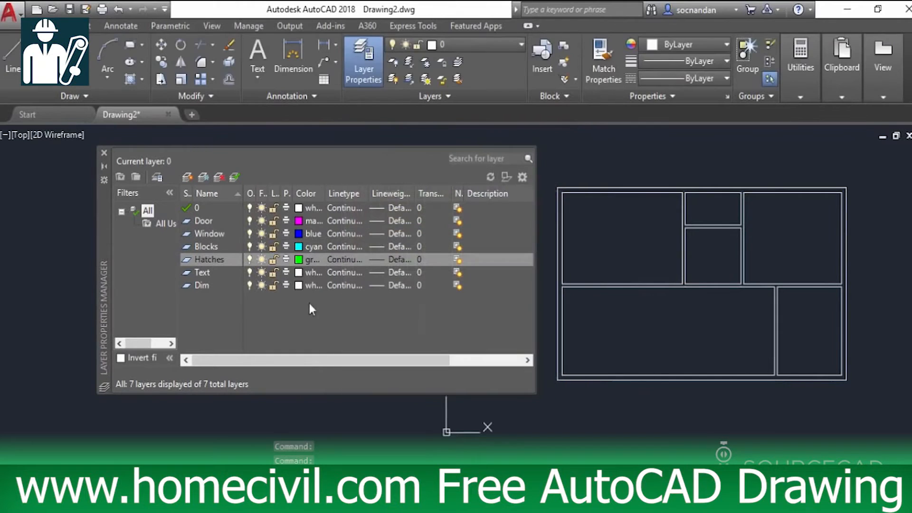
# Set the Text layer's color to yellow and the Dim layer's to color 11, and close the layer manager
pyautogui.click(299, 273)
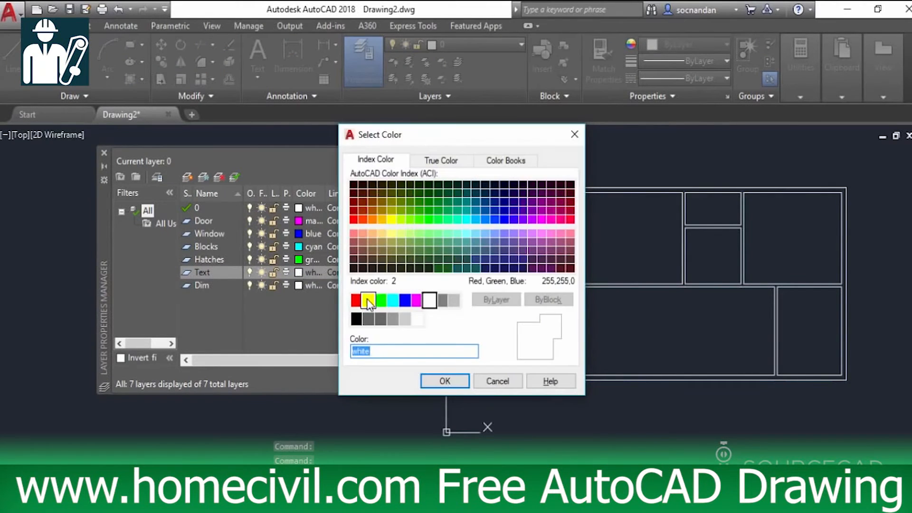
pyautogui.click(368, 299)
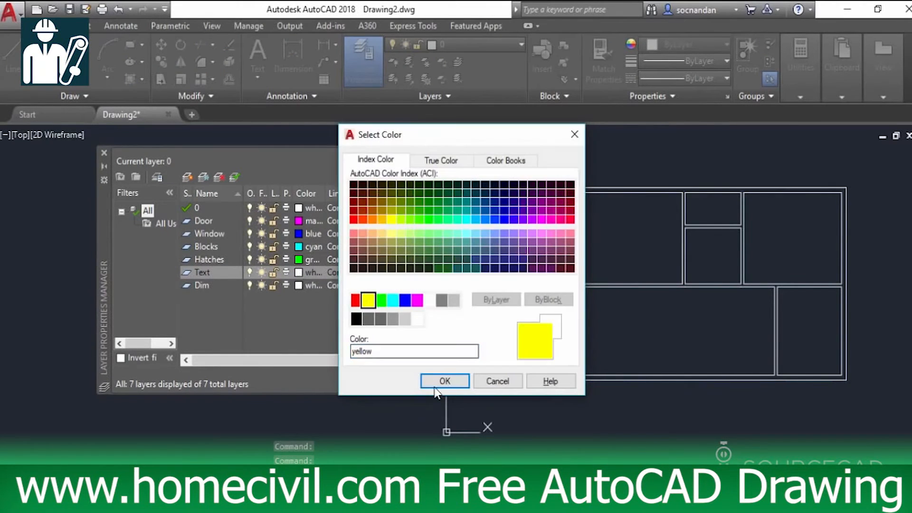
pyautogui.click(298, 285)
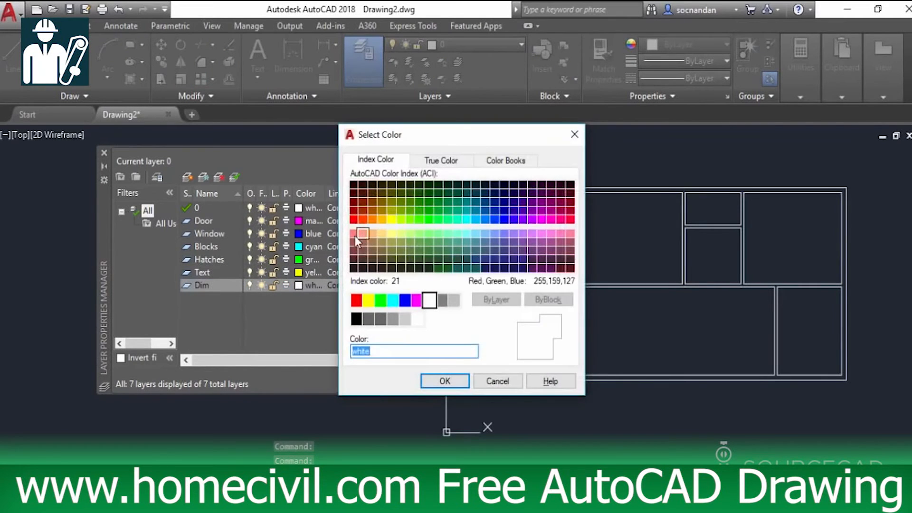
pyautogui.click(353, 233)
pyautogui.click(445, 381)
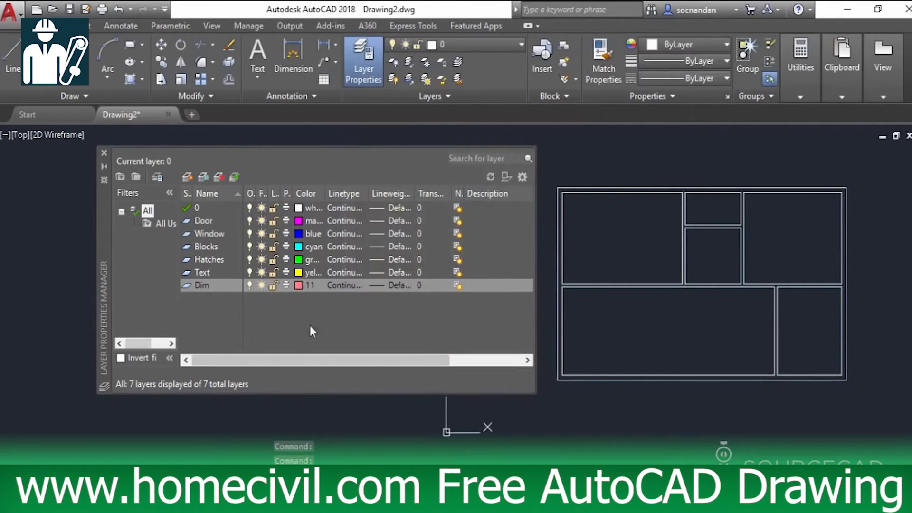
pyautogui.click(104, 153)
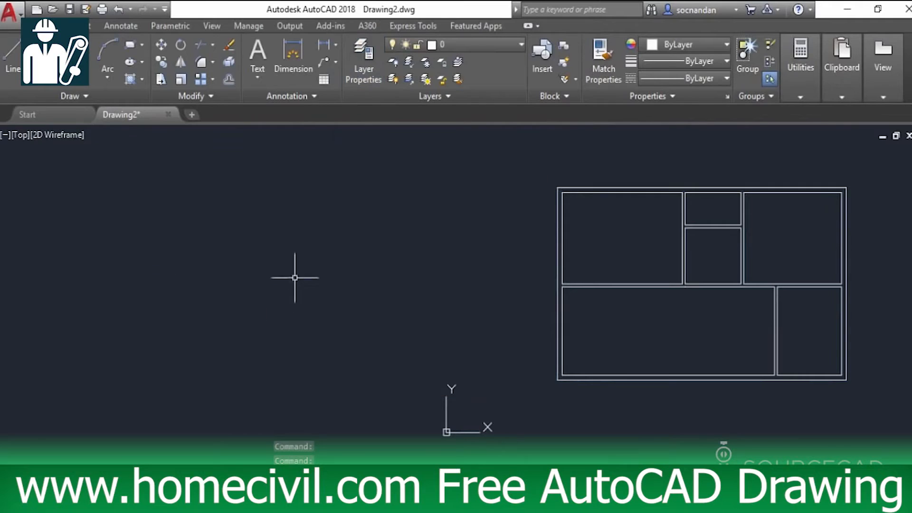
# Make Door the current layer and draw a 3" by 3' upright rectangle as the door leaf, left of the floor plan
pyautogui.moveTo(633, 298)
pyautogui.mouseDown(button='middle')
pyautogui.moveTo(470, 287)
pyautogui.moveTo(411, 301)
pyautogui.mouseUp(button='middle')
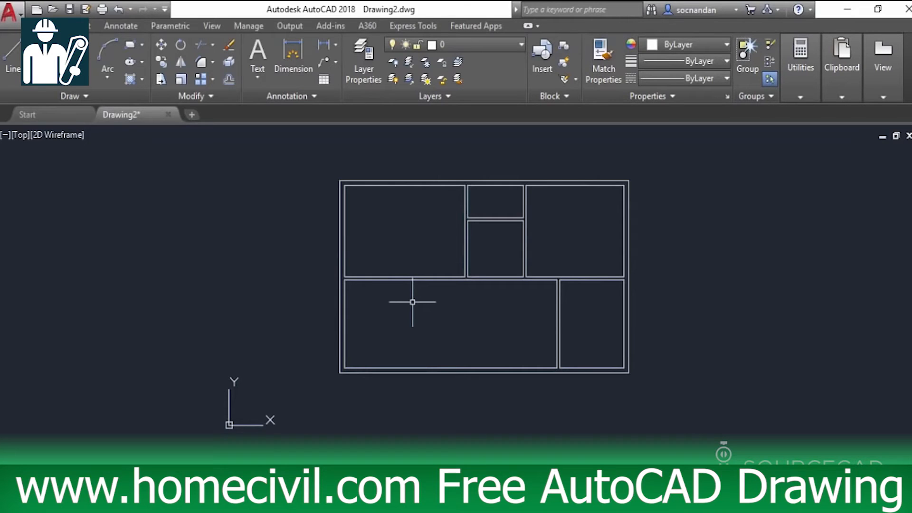
pyautogui.moveTo(412, 302); pyautogui.dragTo(470, 312, button='middle')
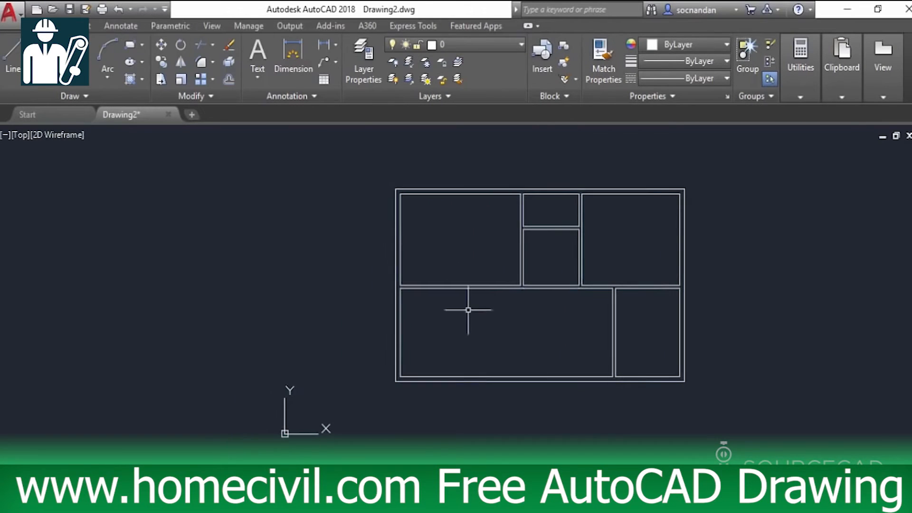
pyautogui.click(501, 43)
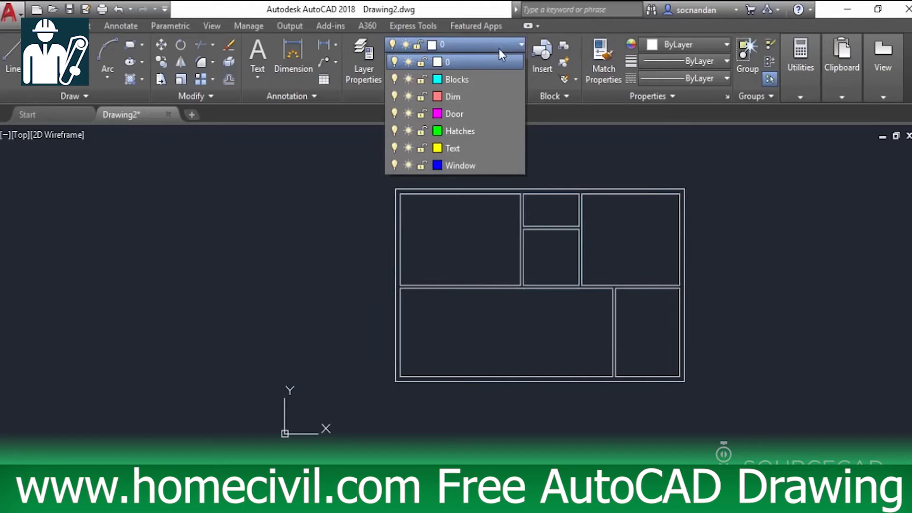
pyautogui.click(469, 113)
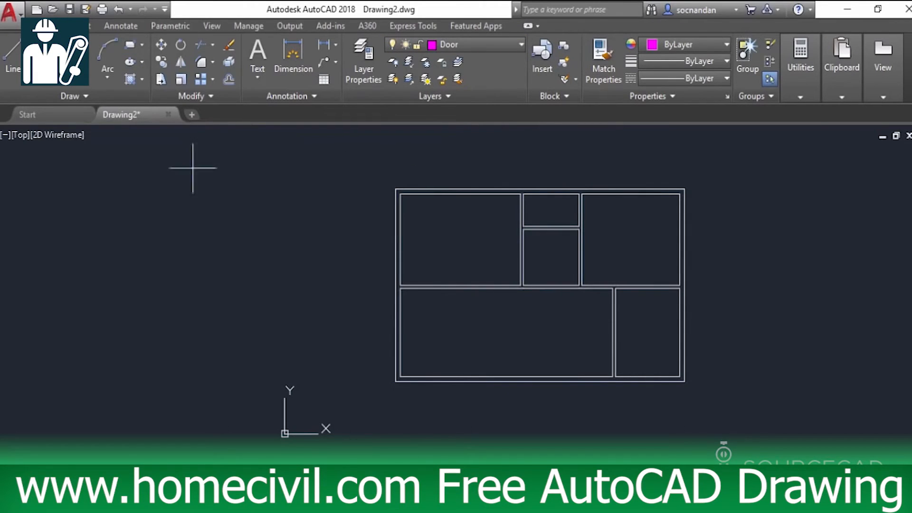
pyautogui.click(201, 300)
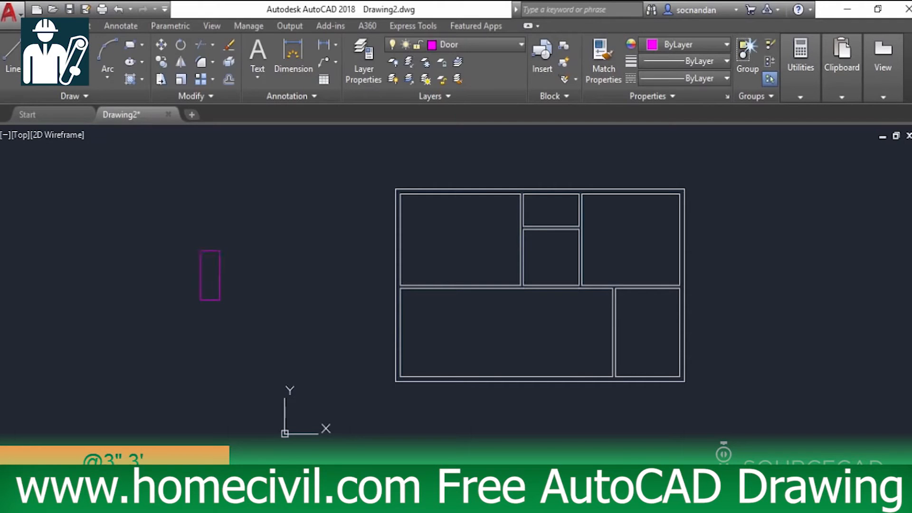
pyautogui.press('Return')
# Draw a small 3" by 6" rectangle just right of the door leaf's lower end
pyautogui.scroll(6, 200, 291)
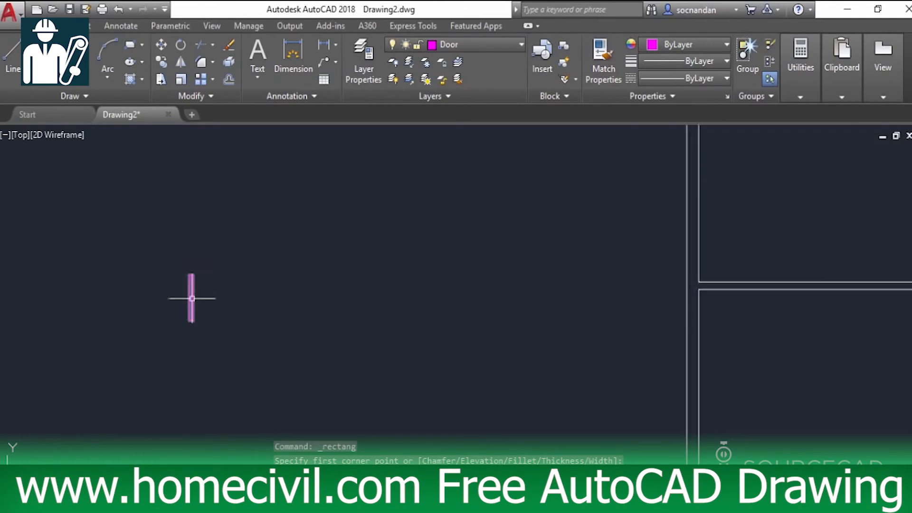
pyautogui.moveTo(173, 307); pyautogui.dragTo(287, 273, button='middle')
pyautogui.scroll(2, 254, 284)
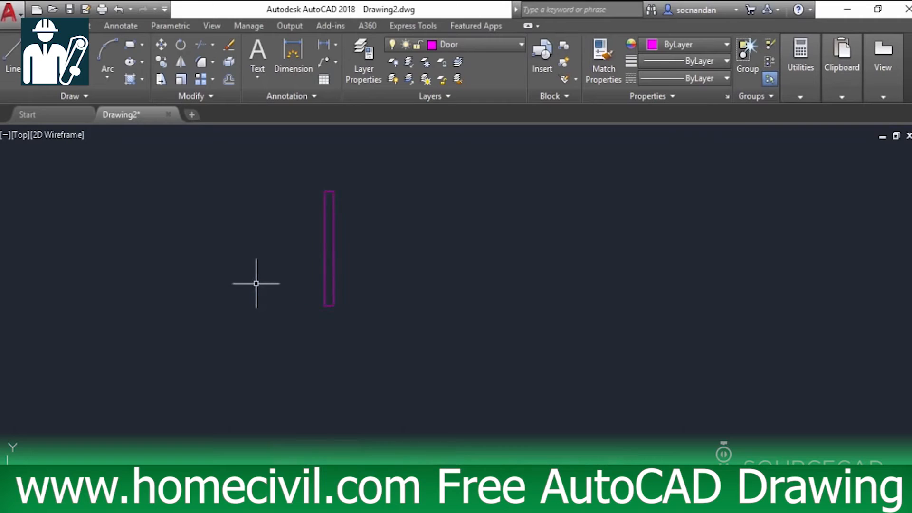
pyautogui.press('Return')
pyautogui.click(360, 318)
pyautogui.write('@')
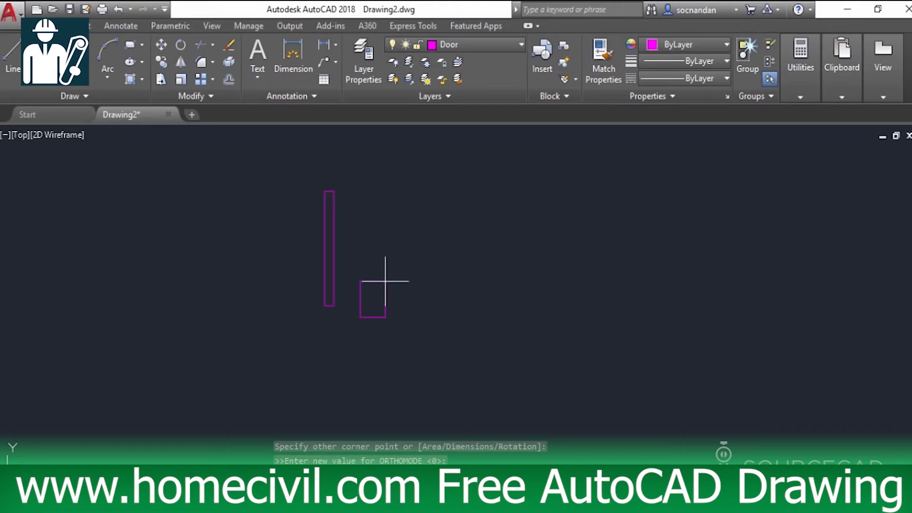
pyautogui.press('Return')
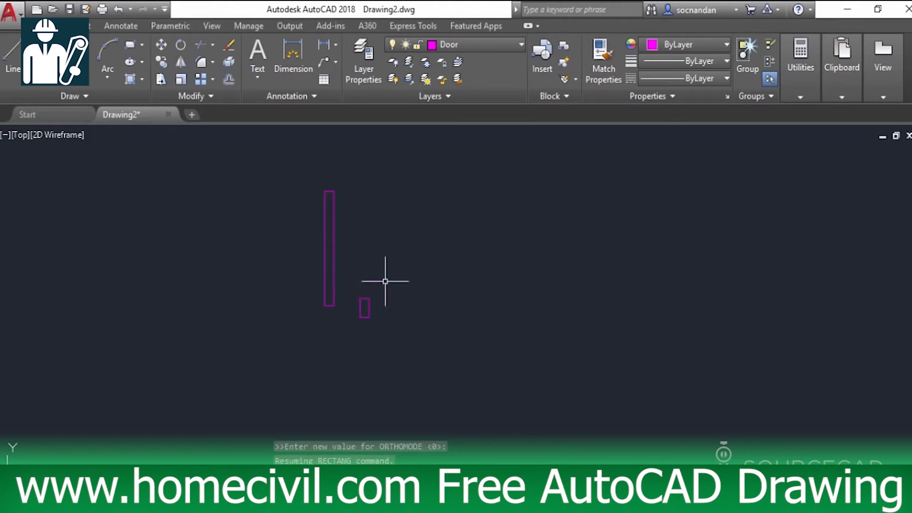
# Move the small rectangle so its upper-left corner meets the door leaf's lower-right corner
pyautogui.click(374, 340)
pyautogui.click(360, 268)
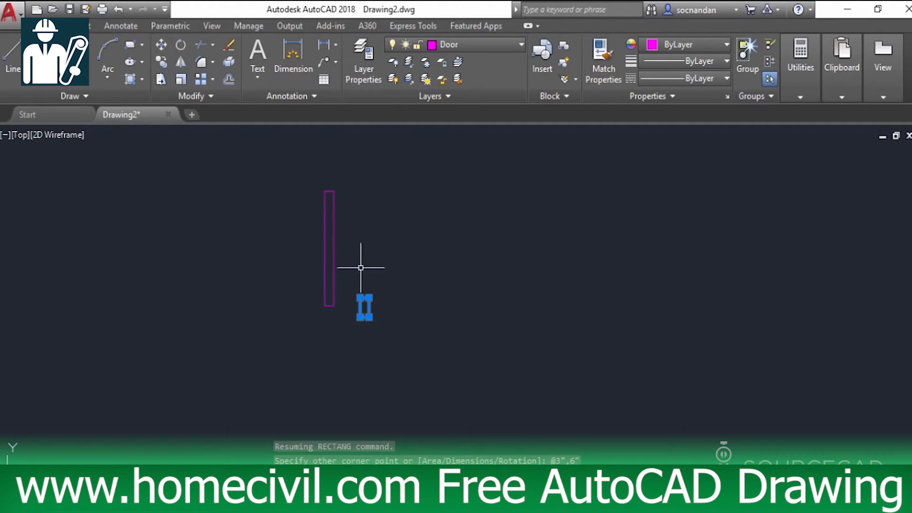
pyautogui.click(161, 44)
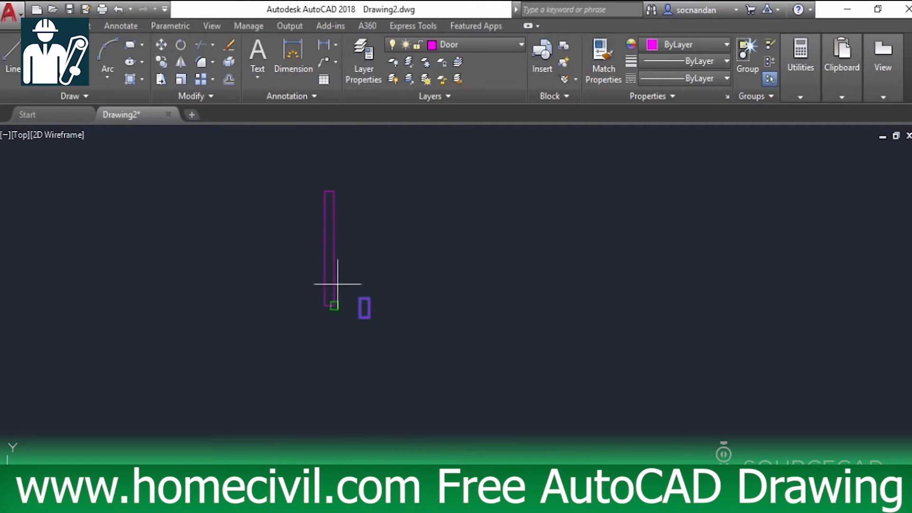
pyautogui.click(335, 305)
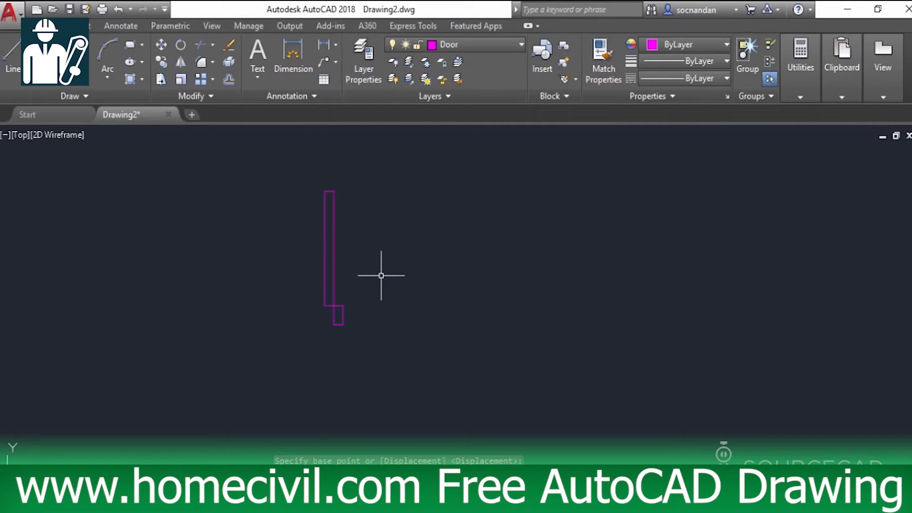
# Draw a quarter-circle door swing centred on the leaf's lower-left corner, from its upper-left corner round to the horizontal on the left
pyautogui.click(109, 73)
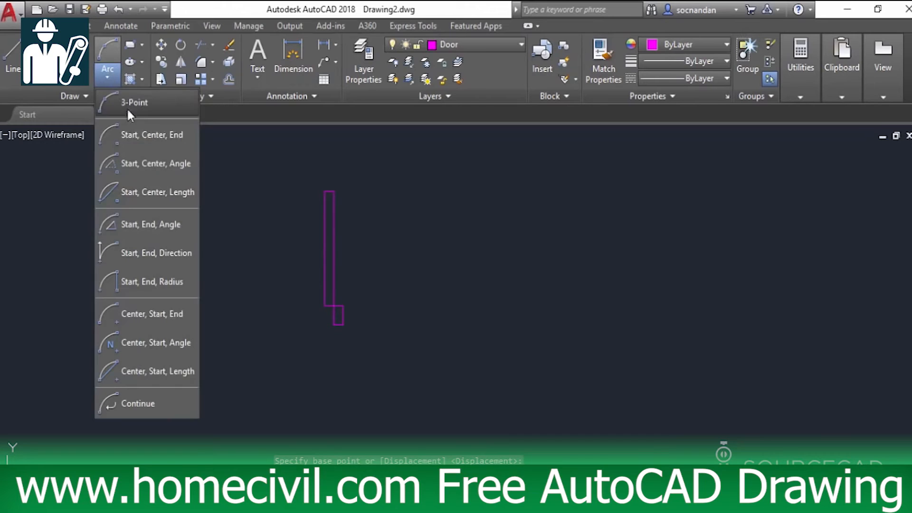
pyautogui.click(150, 315)
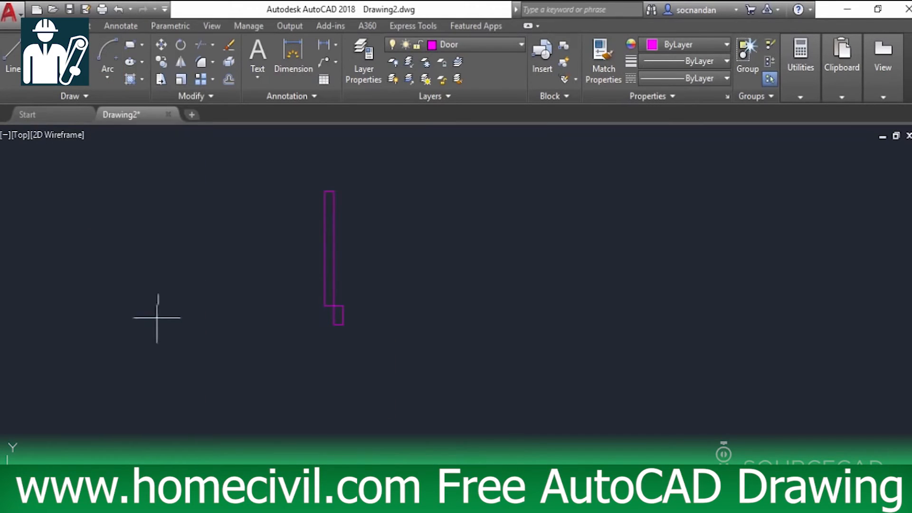
pyautogui.click(325, 305)
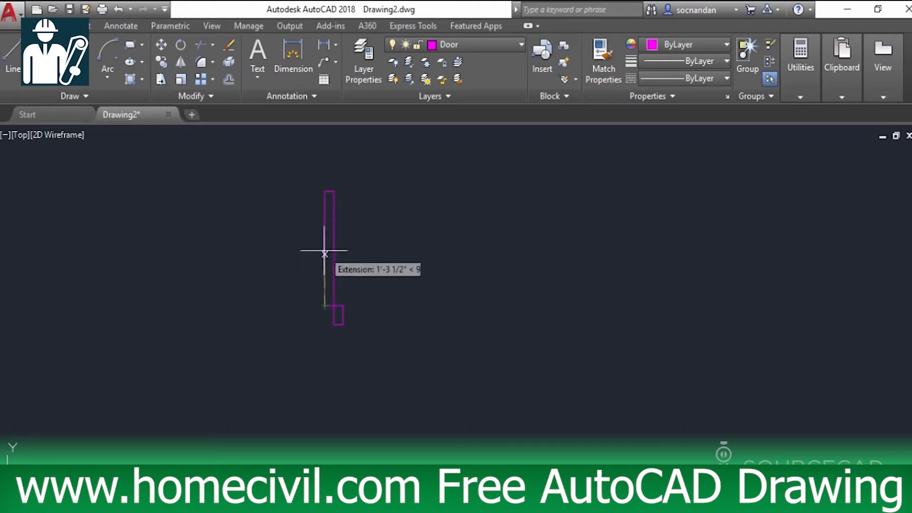
pyautogui.click(325, 190)
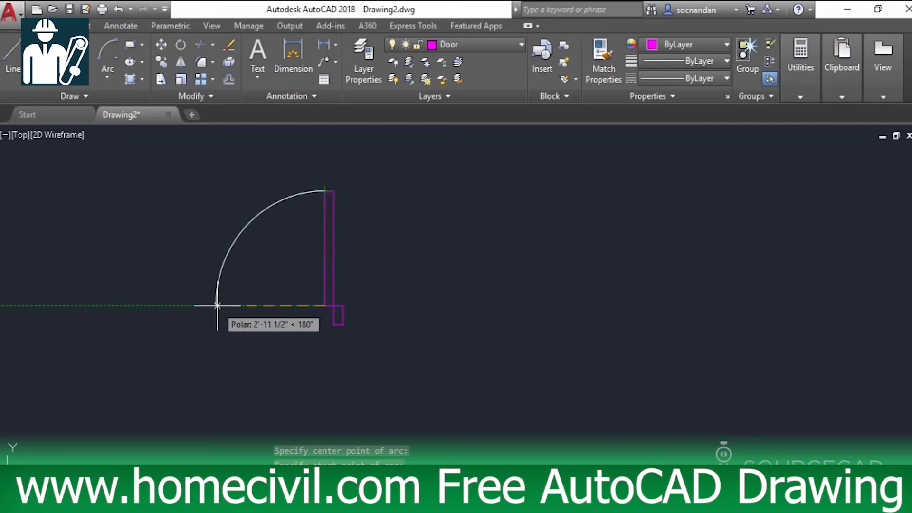
pyautogui.click(217, 306)
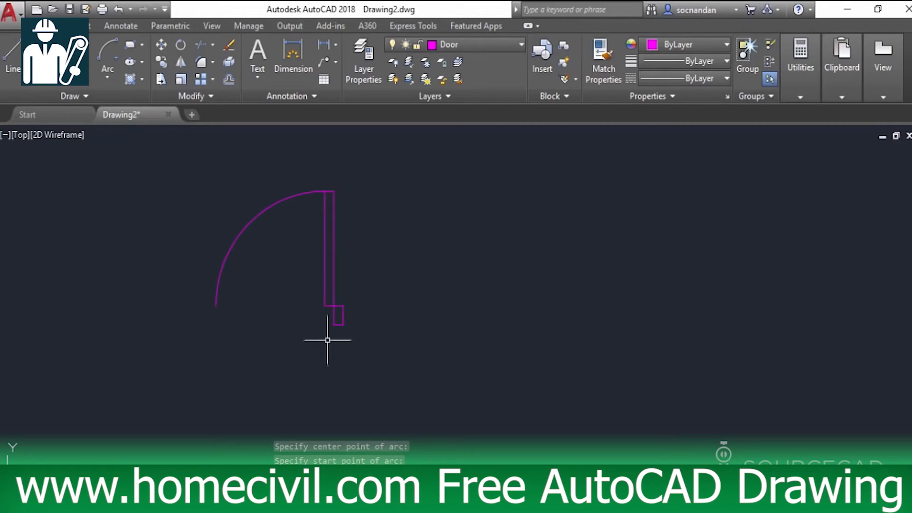
# Copy the small jamb rectangle so the copy's upper-right corner meets the free end of the swing arc
pyautogui.click(339, 326)
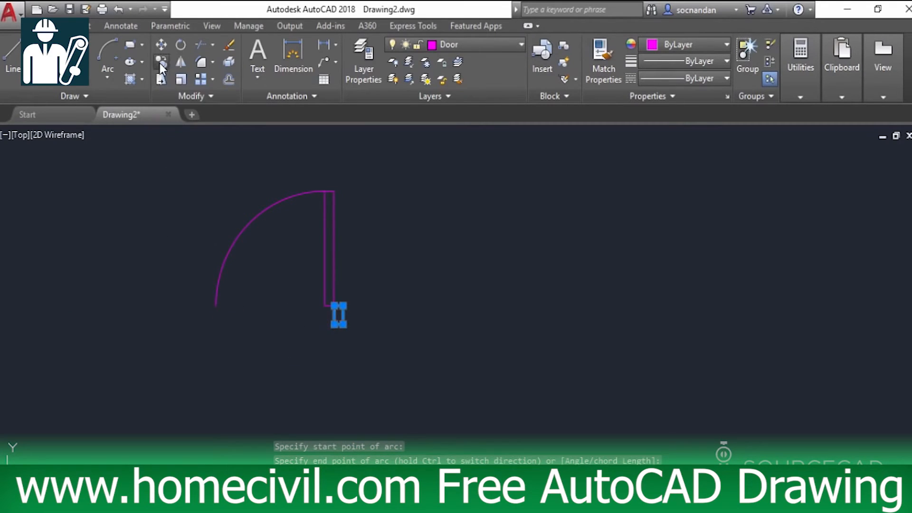
pyautogui.press('Escape')
pyautogui.click(343, 306)
pyautogui.click(216, 305)
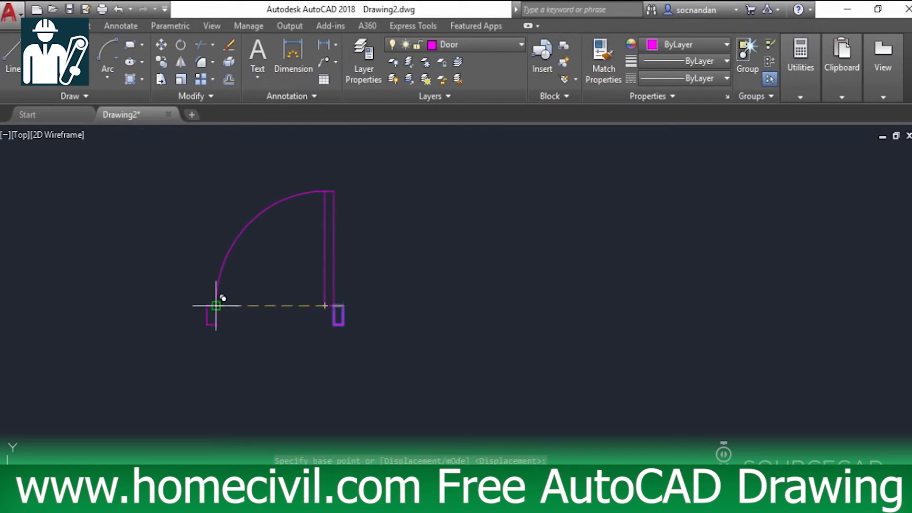
pyautogui.rightClick(296, 318)
pyautogui.click(307, 326)
pyautogui.scroll(-2, 366, 373)
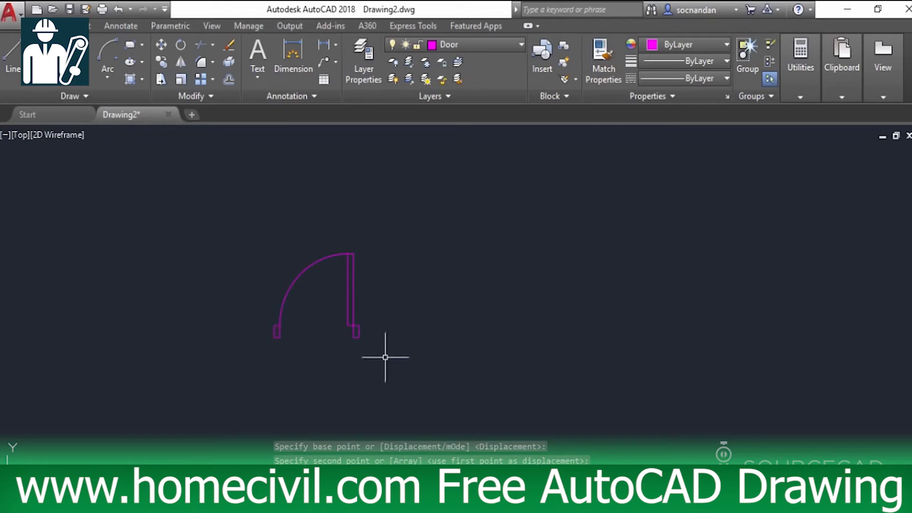
# Copy the complete door symbol horizontally to the right, leaving a small gap beside the original
pyautogui.moveTo(396, 343); pyautogui.dragTo(335, 327, button='middle')
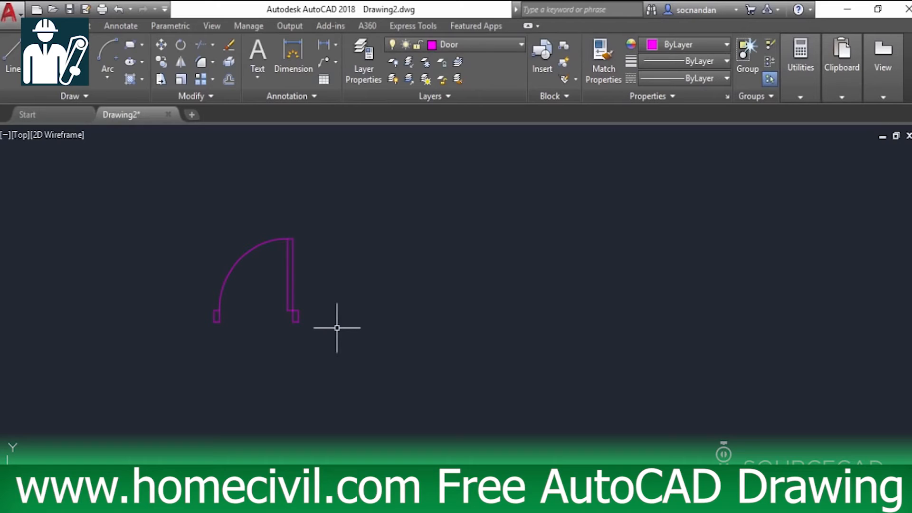
pyautogui.click(333, 336)
pyautogui.click(173, 221)
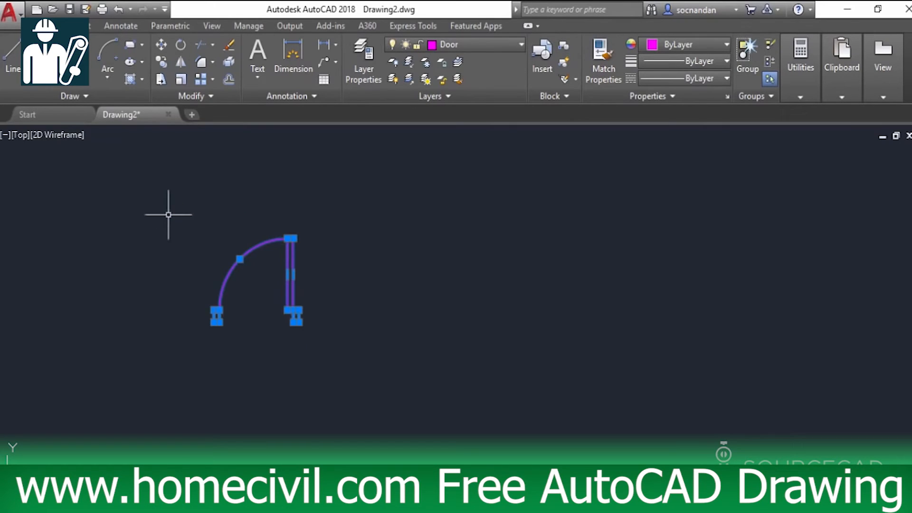
pyautogui.click(161, 62)
pyautogui.click(323, 283)
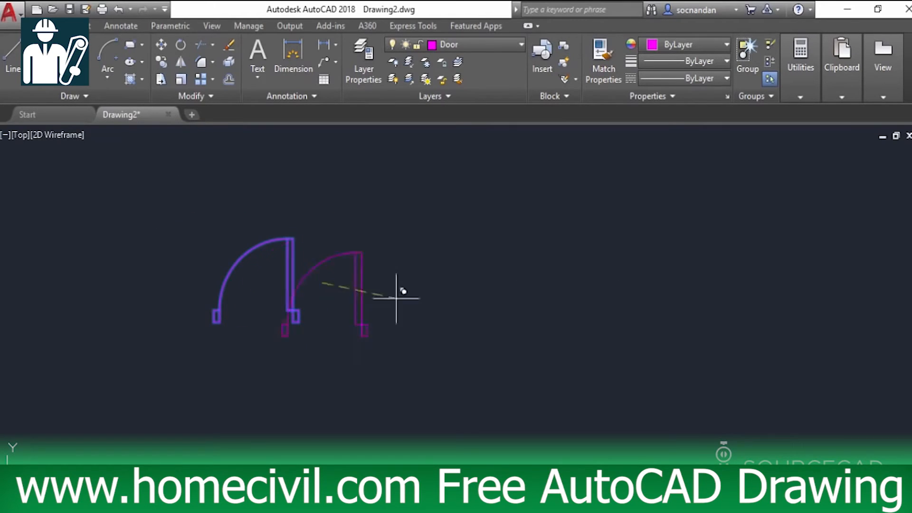
pyautogui.click(452, 283)
pyautogui.rightClick(453, 281)
pyautogui.click(467, 290)
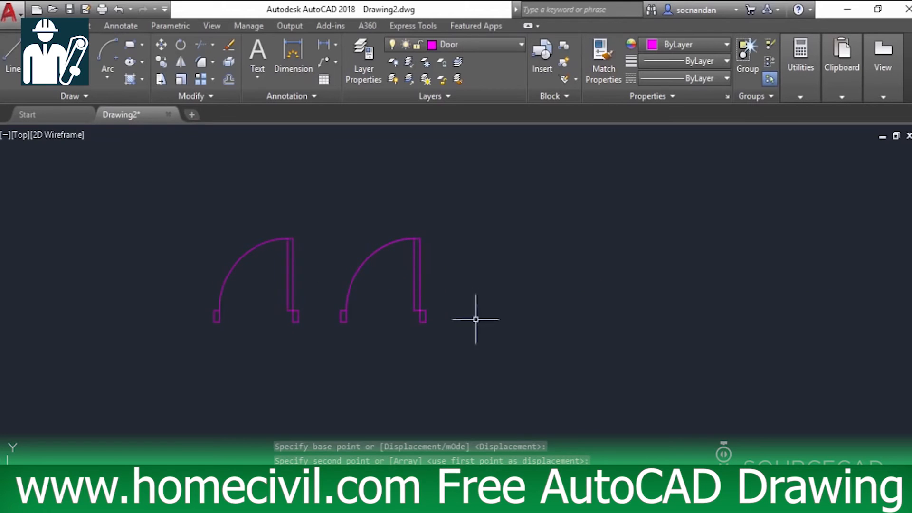
# Mirror the left door symbol about a vertical line through the free end of its arc, keeping the original
pyautogui.moveTo(352, 346); pyautogui.dragTo(422, 334, button='middle')
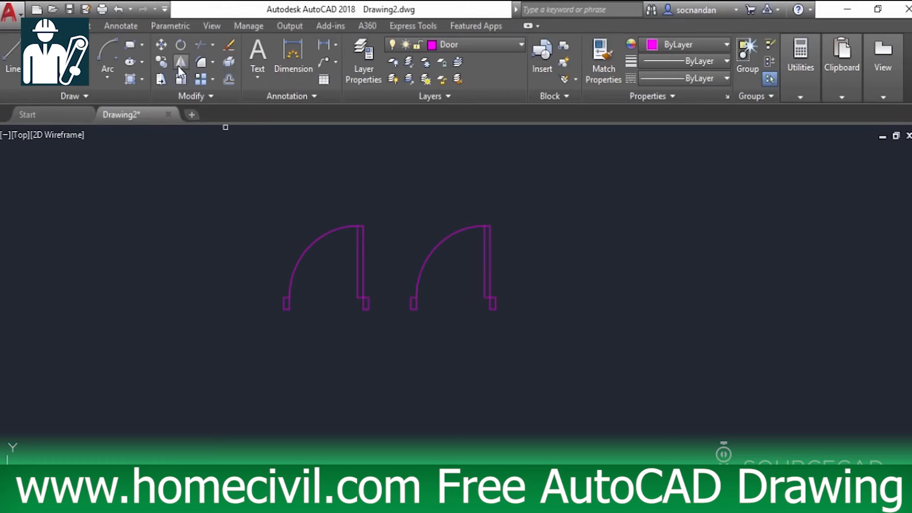
pyautogui.click(373, 326)
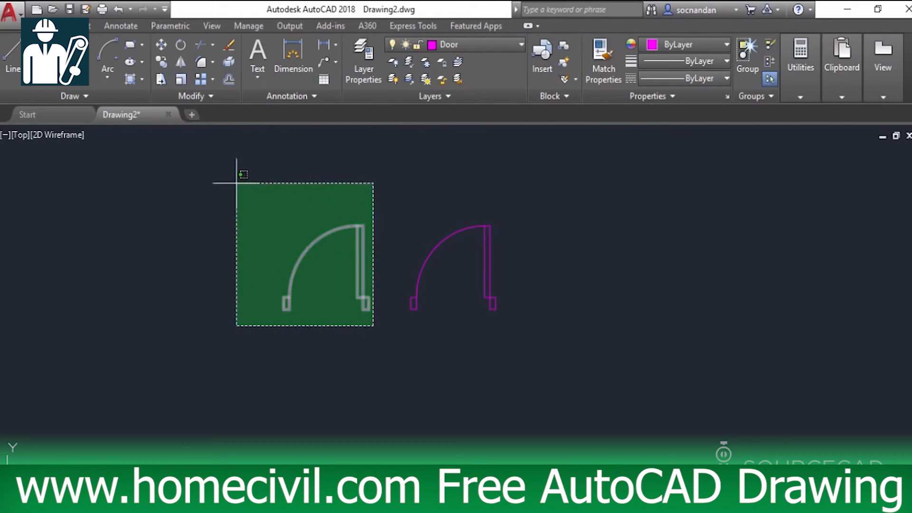
pyautogui.click(235, 182)
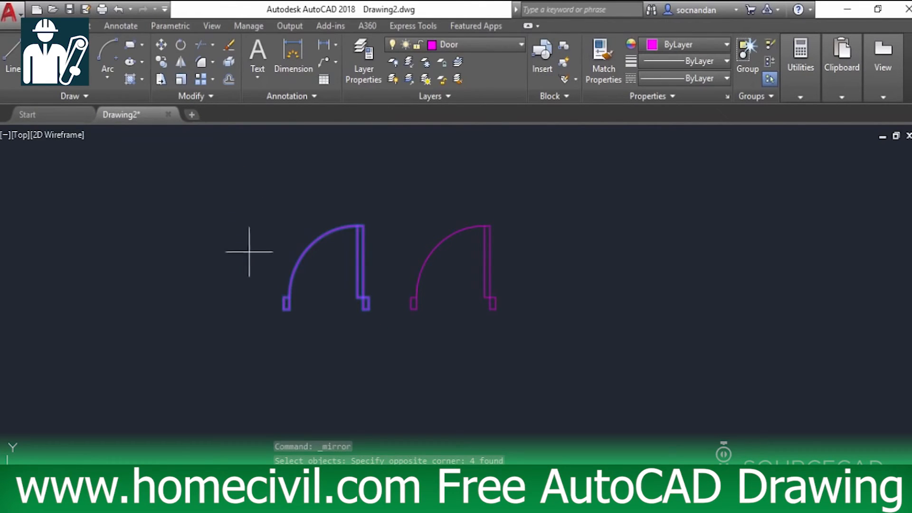
pyautogui.press('Return')
pyautogui.click(290, 308)
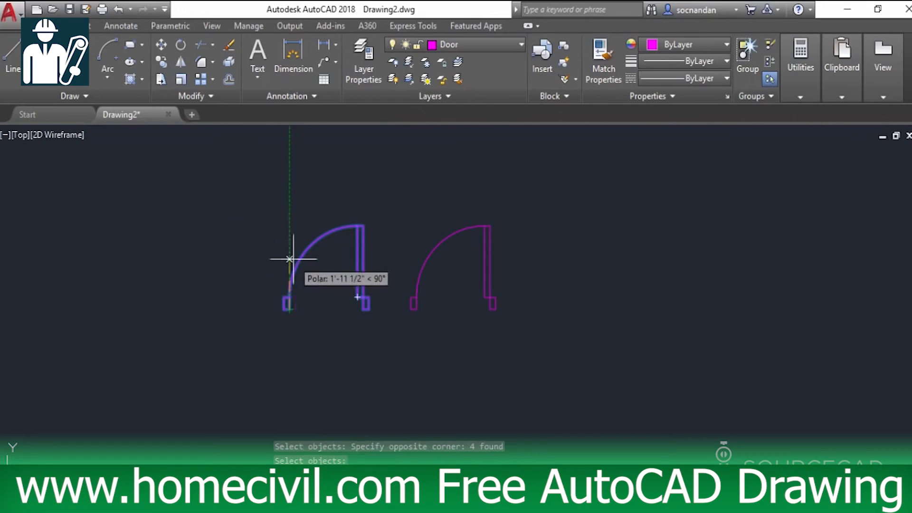
pyautogui.rightClick(293, 217)
pyautogui.click(300, 228)
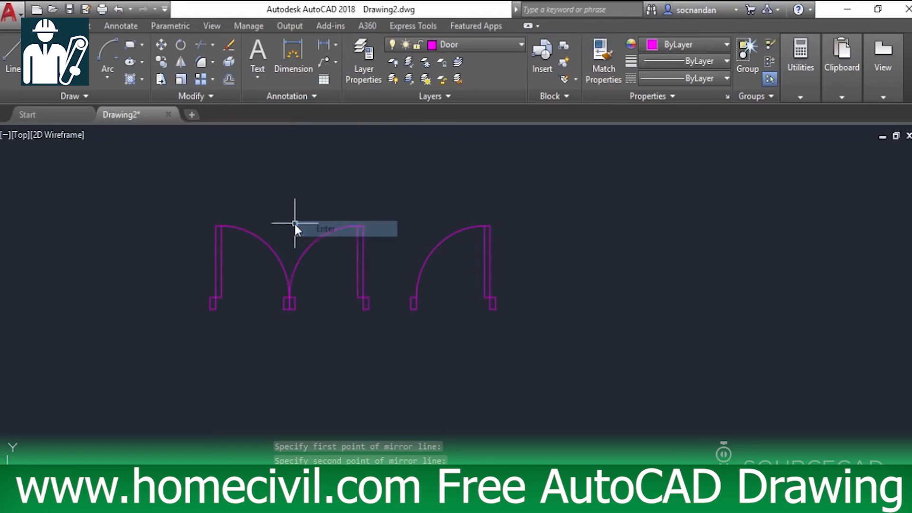
# Erase the two overlapping jamb rectangles where the arcs of the double door meet
pyautogui.click(292, 306)
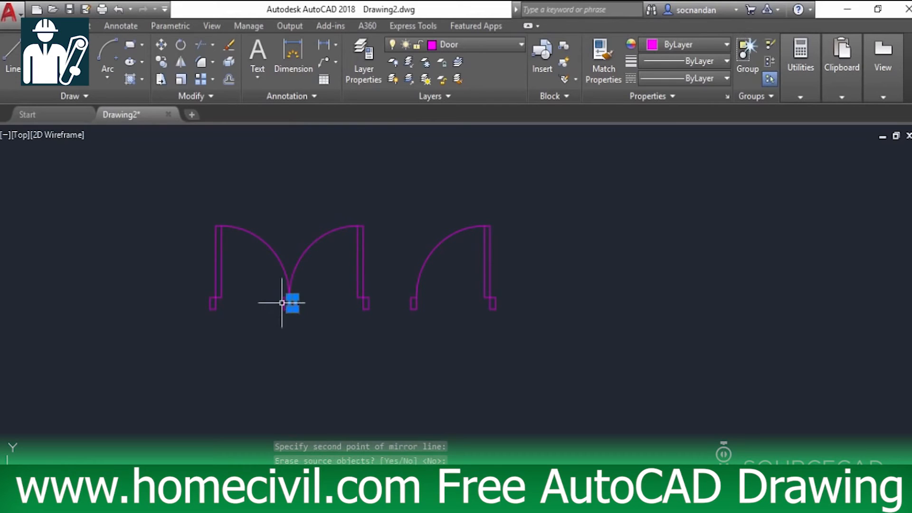
pyautogui.click(284, 305)
pyautogui.rightClick(259, 294)
pyautogui.click(282, 282)
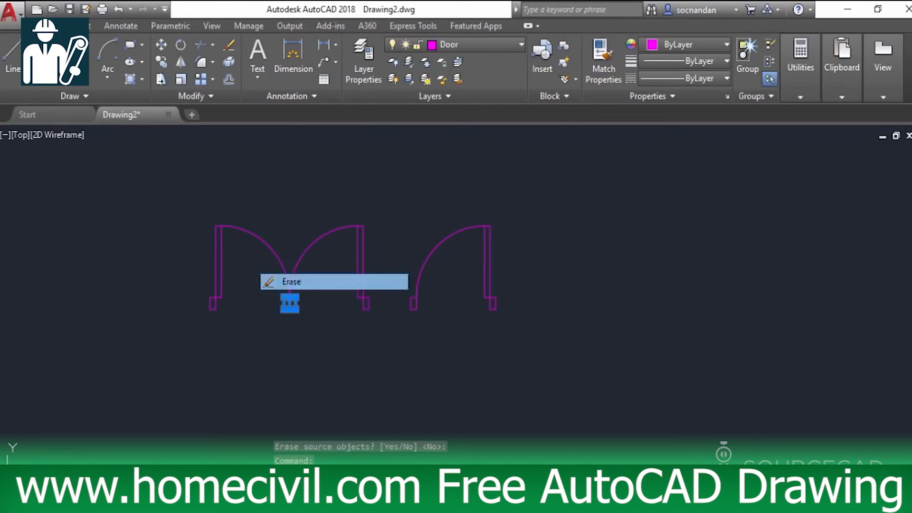
pyautogui.scroll(3, 299, 316)
pyautogui.scroll(-3, 290, 299)
pyautogui.moveTo(380, 260); pyautogui.dragTo(377, 280, button='middle')
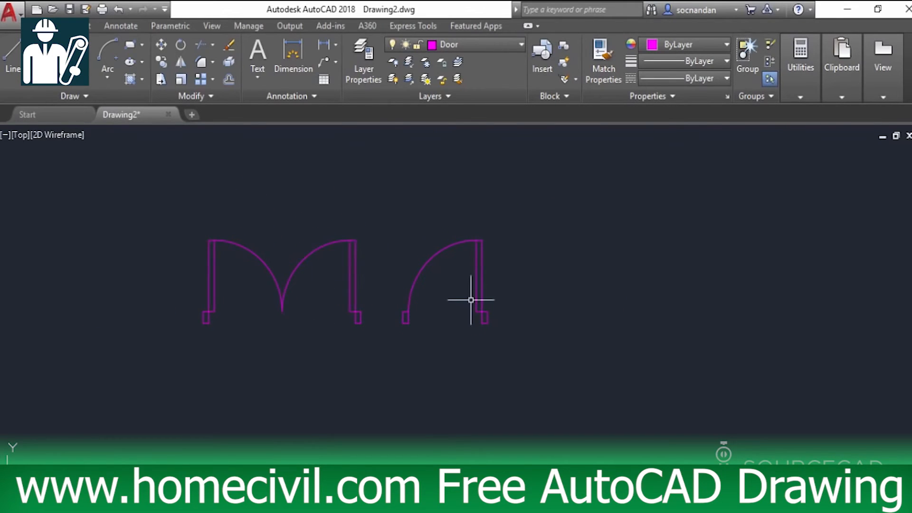
# Make Window the current layer and draw a 5' by 6" rectangle between the door symbols and the floor plan
pyautogui.scroll(-4, 550, 295)
pyautogui.moveTo(641, 292)
pyautogui.mouseDown(button='middle')
pyautogui.moveTo(368, 341)
pyautogui.moveTo(246, 318)
pyautogui.mouseUp(button='middle')
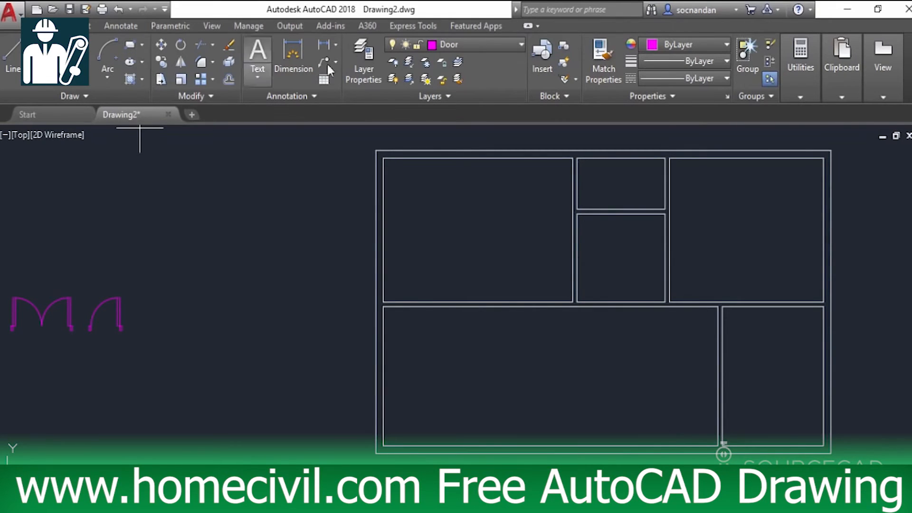
pyautogui.click(491, 42)
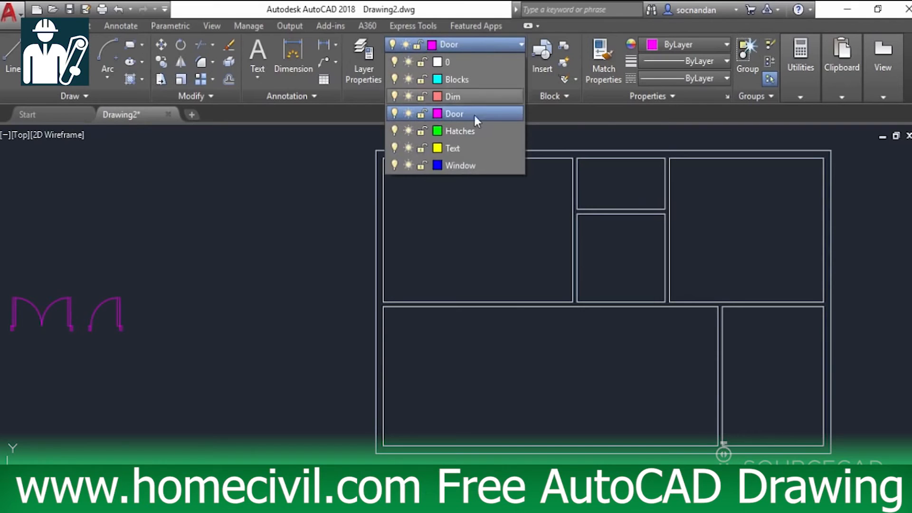
pyautogui.click(472, 164)
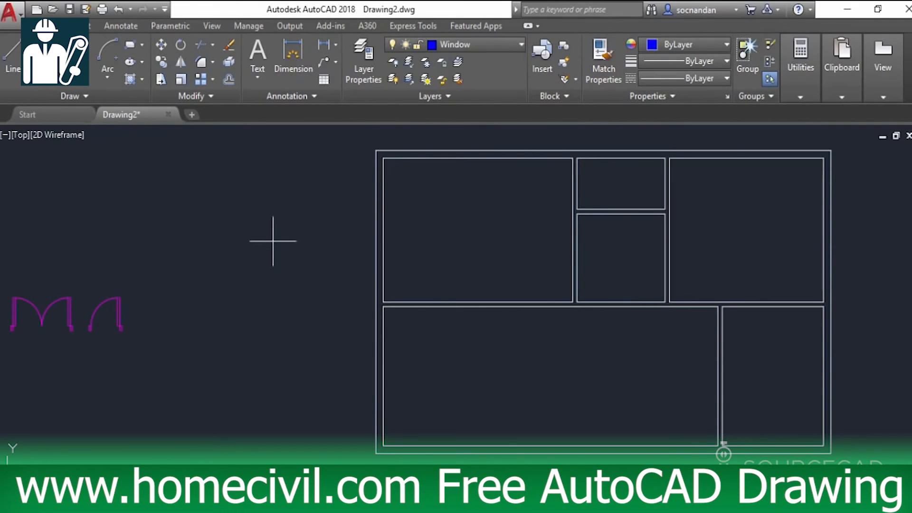
pyautogui.click(201, 303)
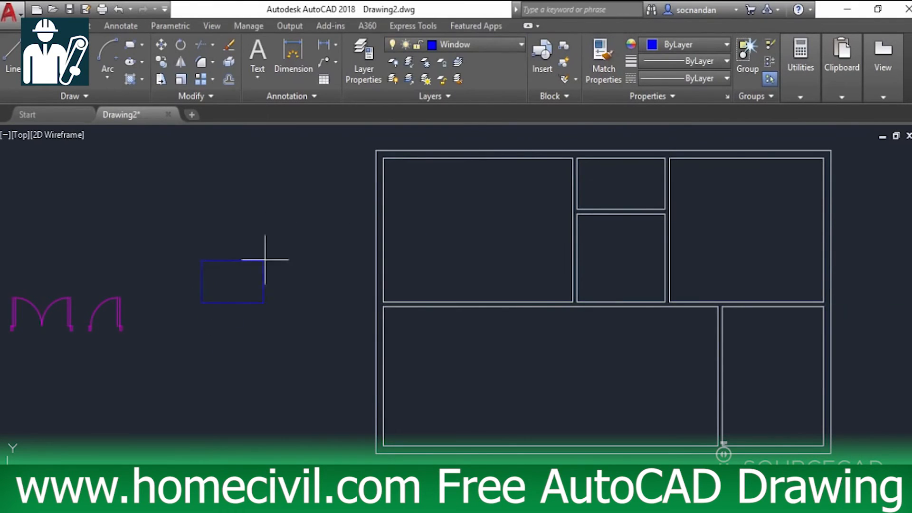
pyautogui.write('@5\',6"')
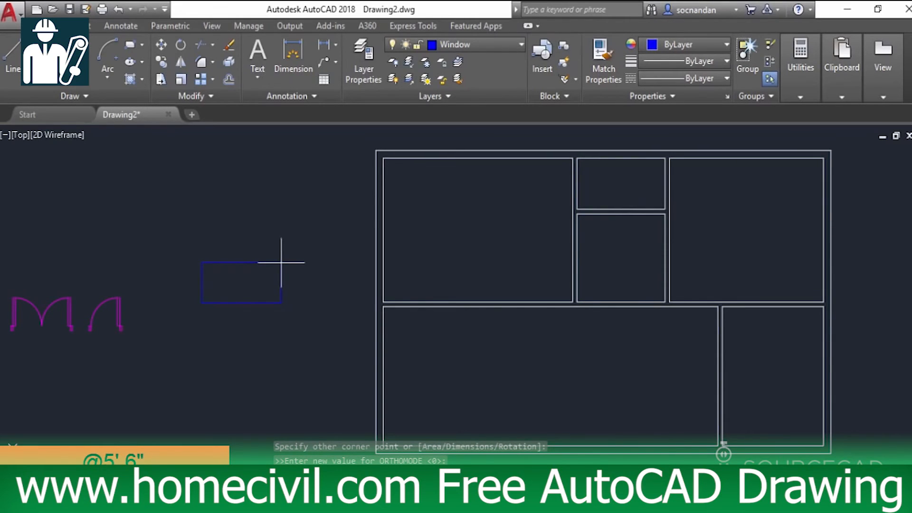
pyautogui.press('Return')
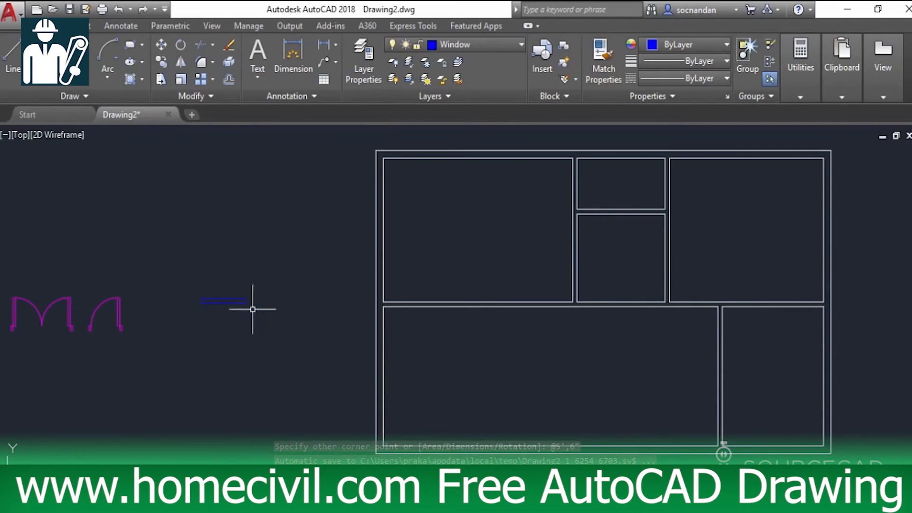
# Set the Window layer's color to 30 and close the layer manager
pyautogui.click(362, 75)
pyautogui.click(299, 286)
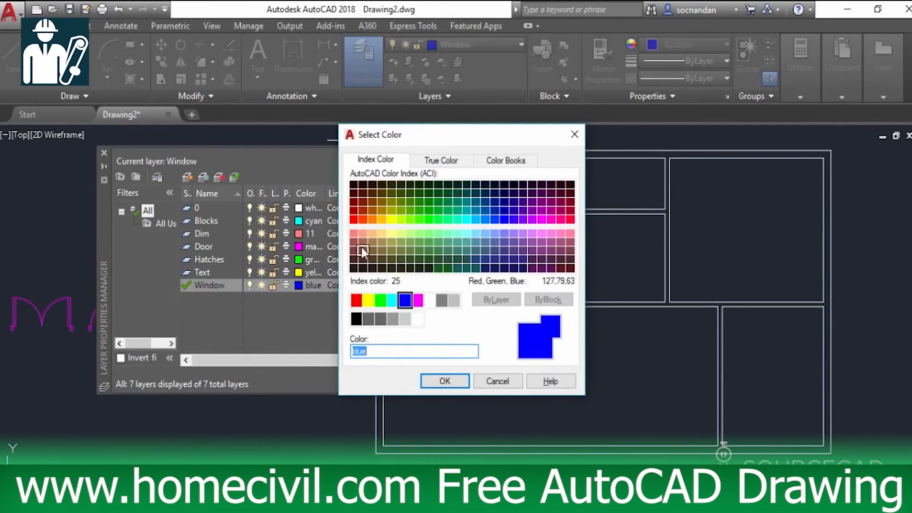
pyautogui.click(372, 219)
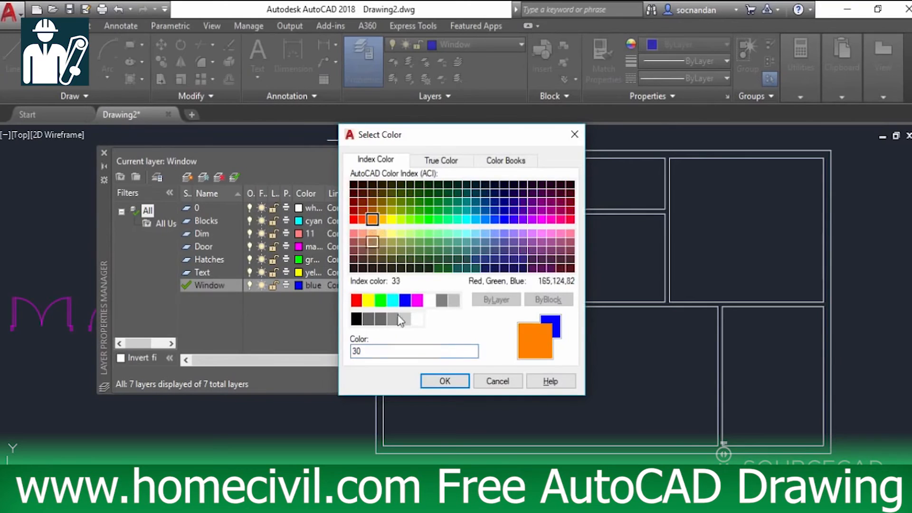
pyautogui.click(445, 384)
pyautogui.click(104, 153)
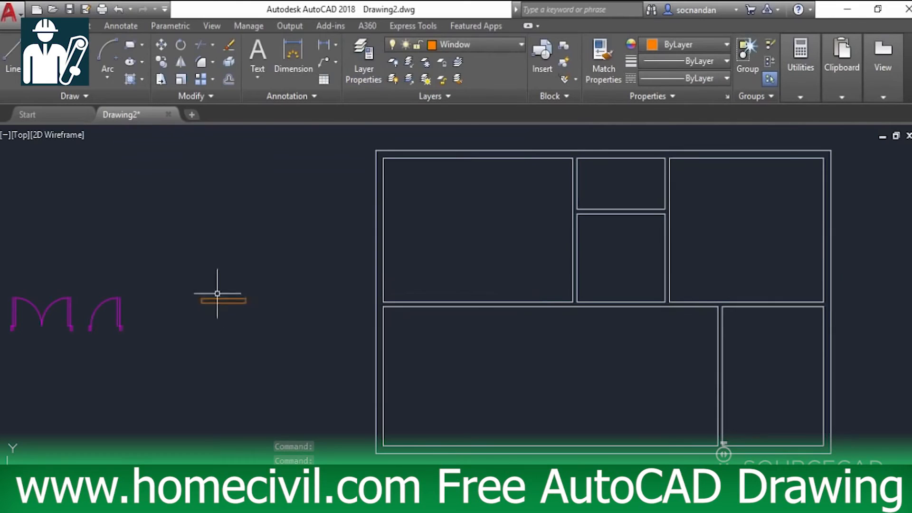
# Explode the window rectangle into separate lines
pyautogui.scroll(8, 230, 308)
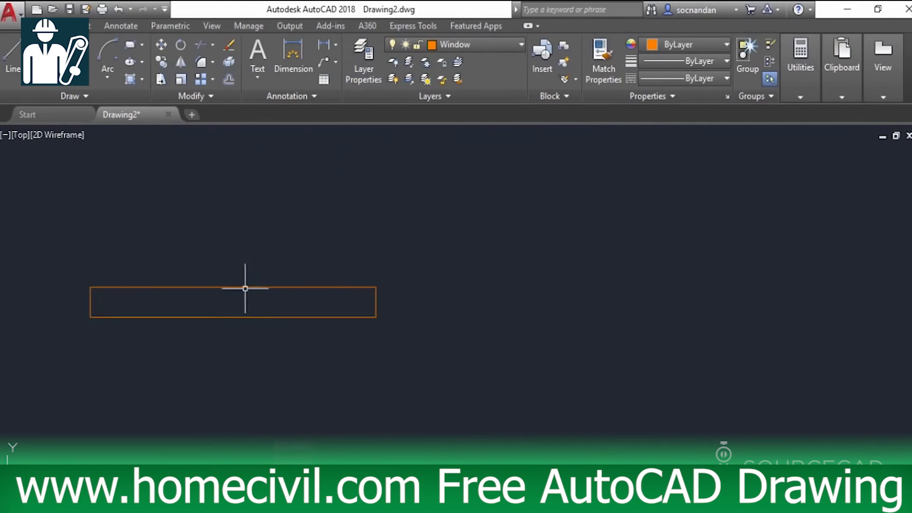
pyautogui.click(244, 287)
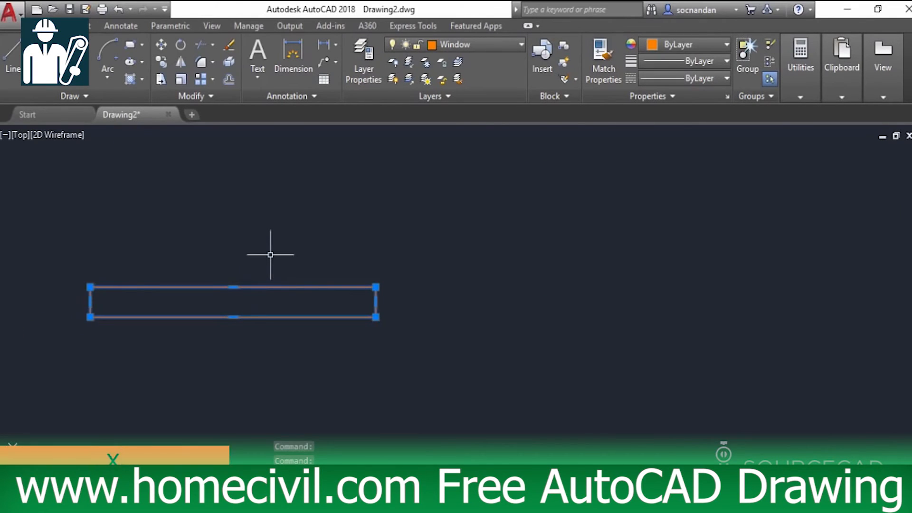
pyautogui.press('Escape')
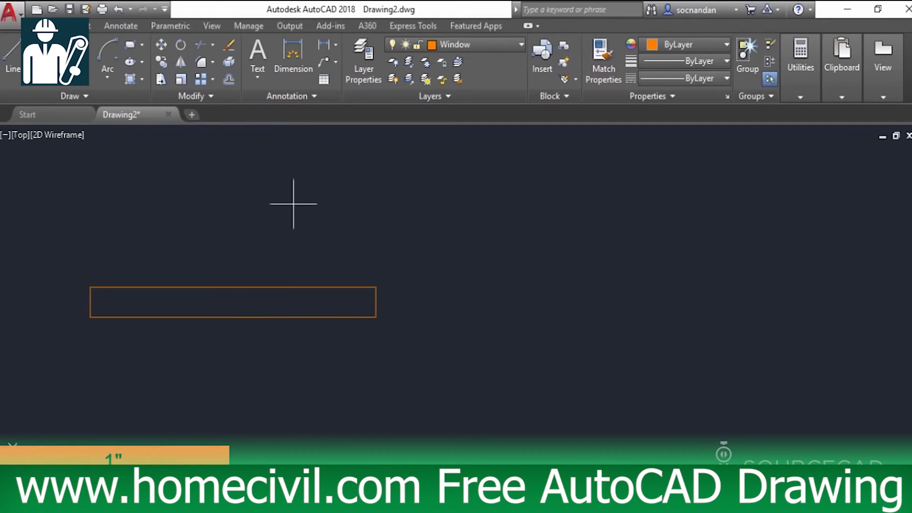
# Offset the window's upper and lower long edges 1" inward
pyautogui.write('o')
pyautogui.press('Return')
pyautogui.click(314, 287)
pyautogui.click(308, 301)
pyautogui.click(309, 315)
pyautogui.rightClick(328, 238)
pyautogui.click(346, 244)
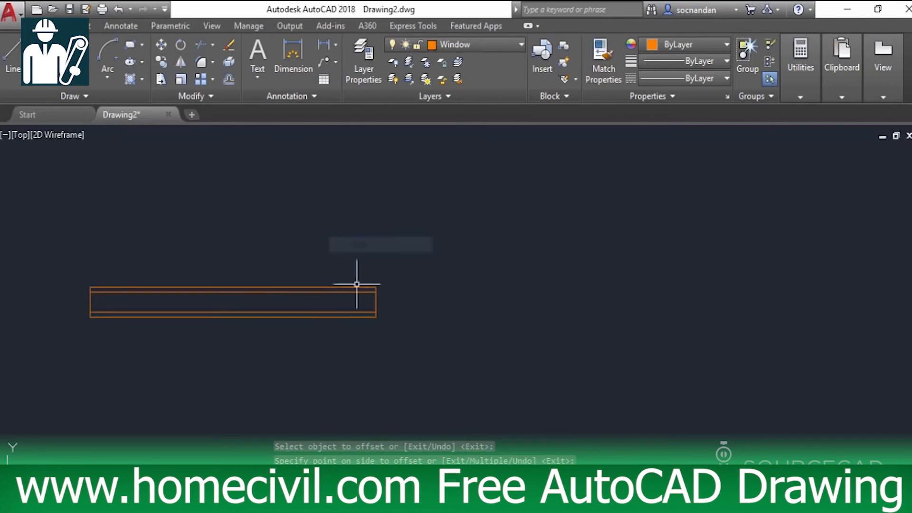
# Copy the window's right end line to the midpoint of its long edges as a centre divider
pyautogui.click(376, 302)
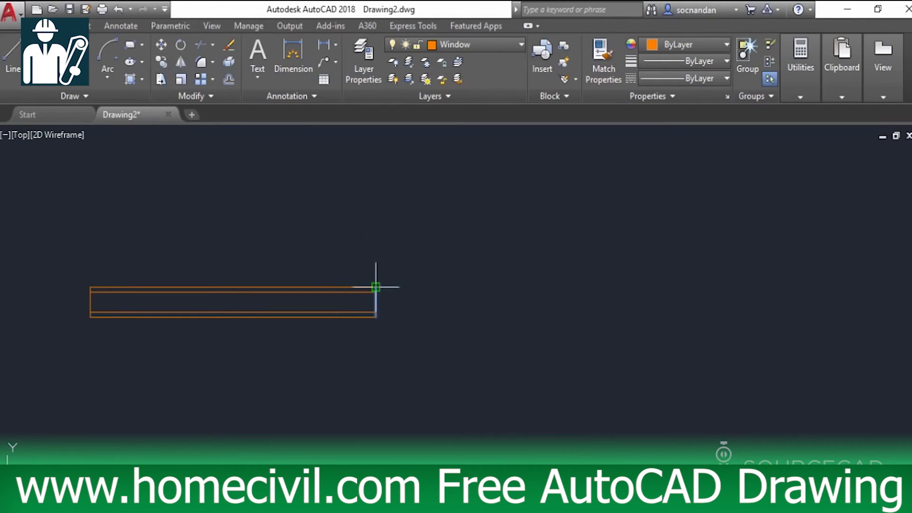
pyautogui.click(232, 287)
pyautogui.rightClick(282, 260)
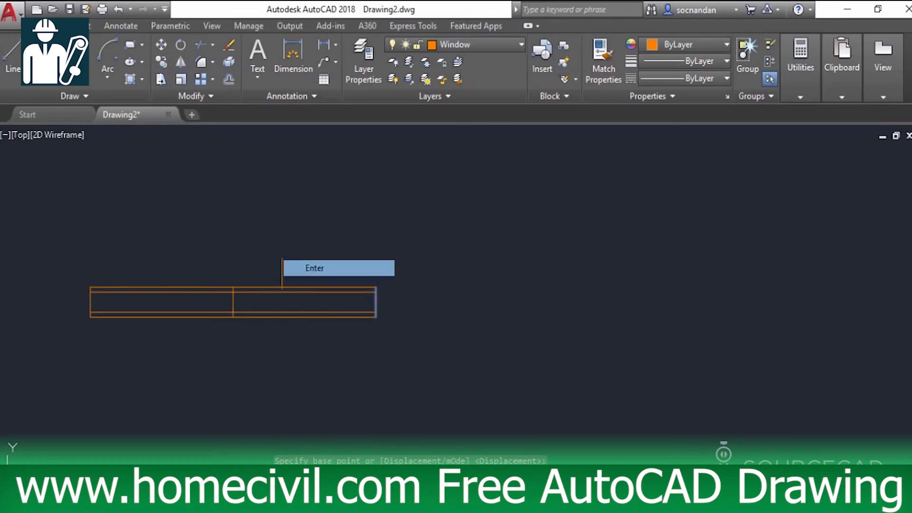
# Trim the first window's centre divider so it spans only between the two inner lines
pyautogui.click(304, 267)
pyautogui.click(200, 48)
pyautogui.scroll(5, 243, 290)
pyautogui.press('Return')
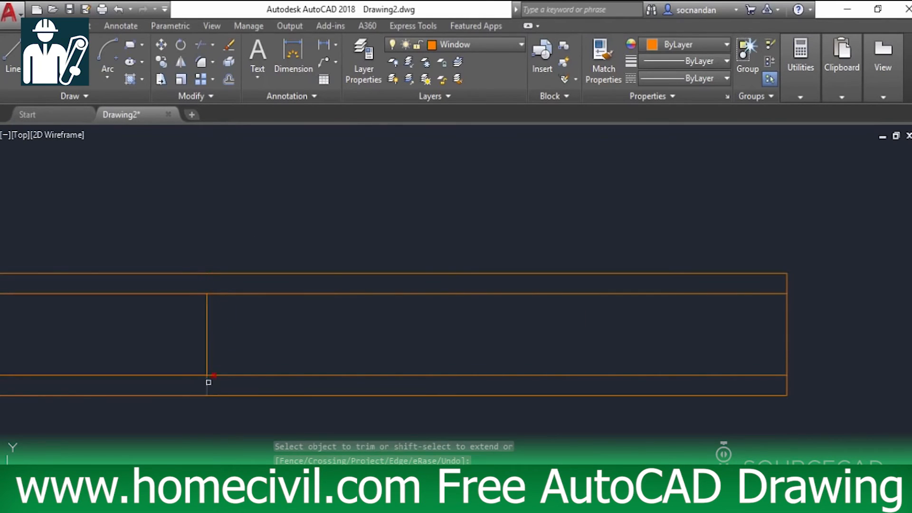
pyautogui.rightClick(250, 332)
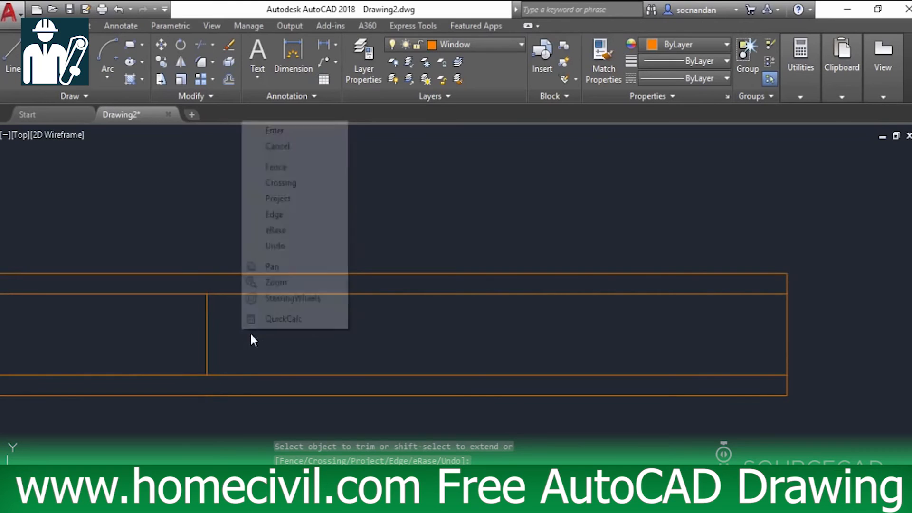
pyautogui.click(275, 130)
pyautogui.scroll(-5, 285, 190)
pyautogui.moveTo(285, 198); pyautogui.dragTo(327, 228, button='middle')
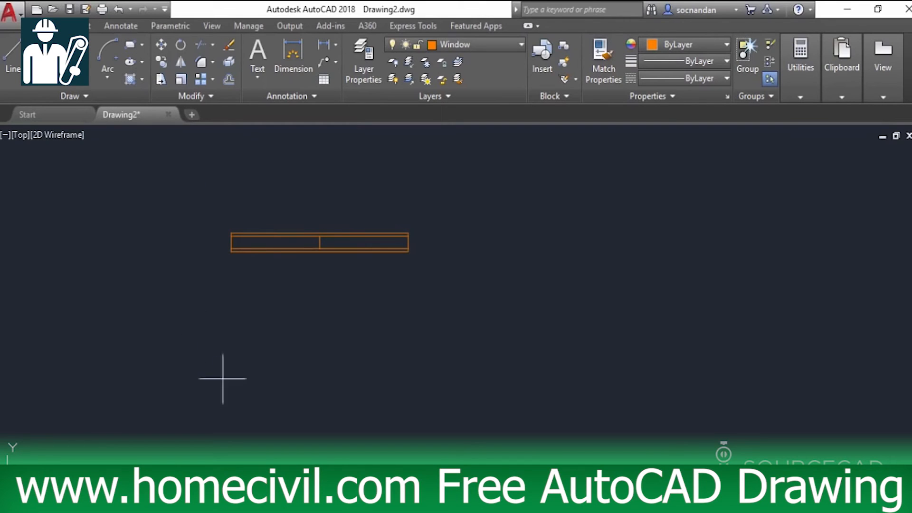
# Draw a 6' by 10" rectangle below the first window and explode it into separate lines
pyautogui.click(225, 354)
pyautogui.press('F8')
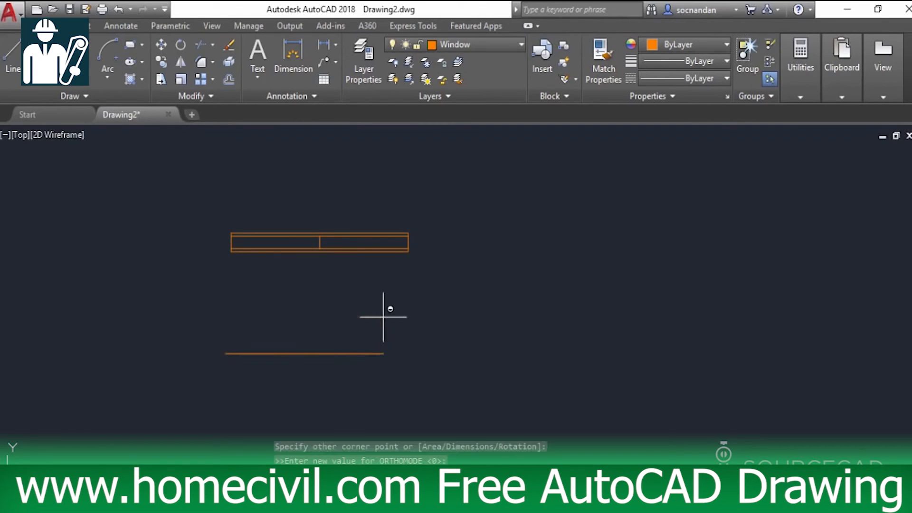
pyautogui.write('@6\'10"')
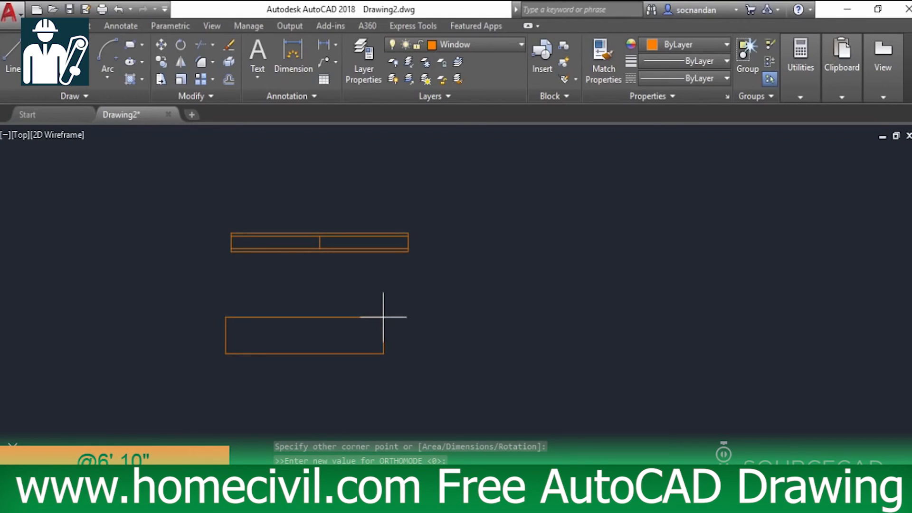
pyautogui.press('Return')
pyautogui.click(382, 320)
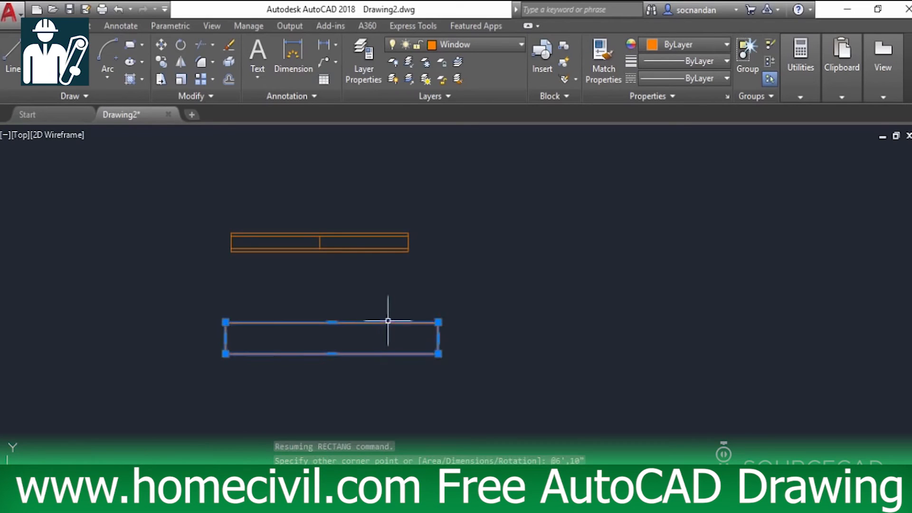
pyautogui.write('x')
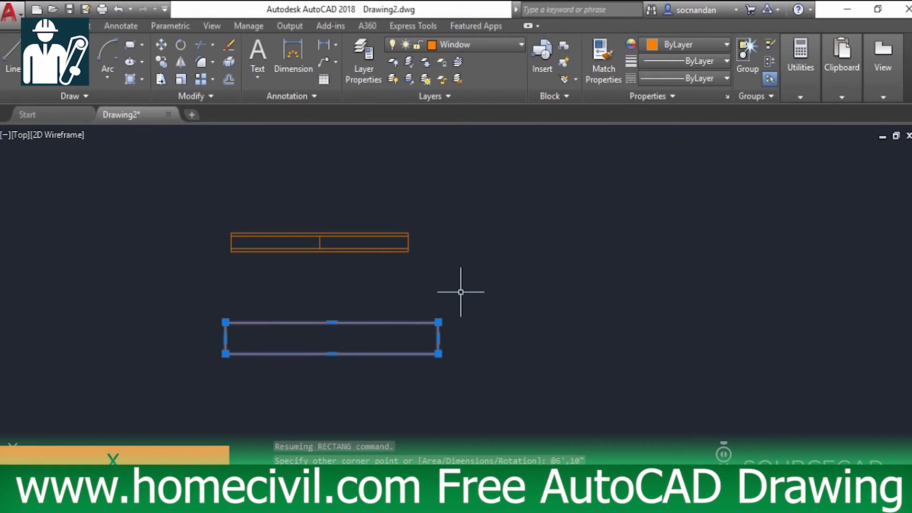
pyautogui.press('Return')
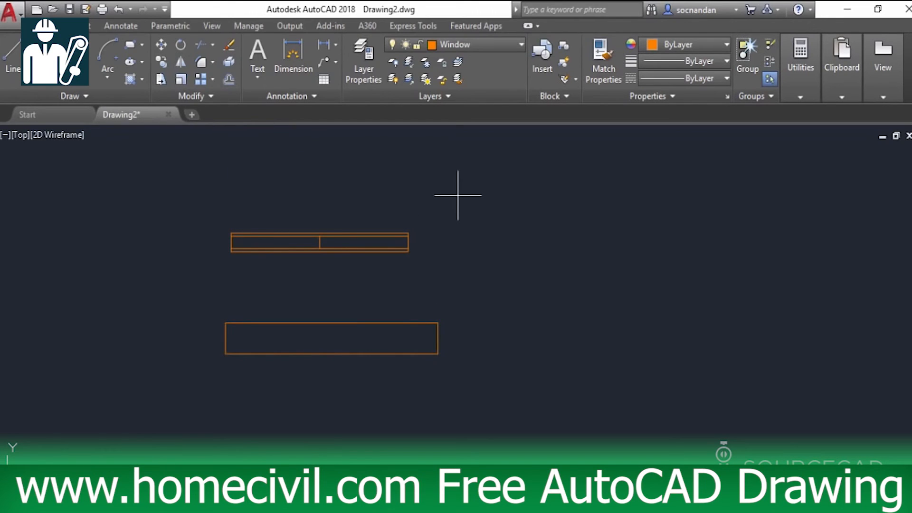
# Offset the upper and lower long edges of the 6' window rectangle 2" inward
pyautogui.press('Return')
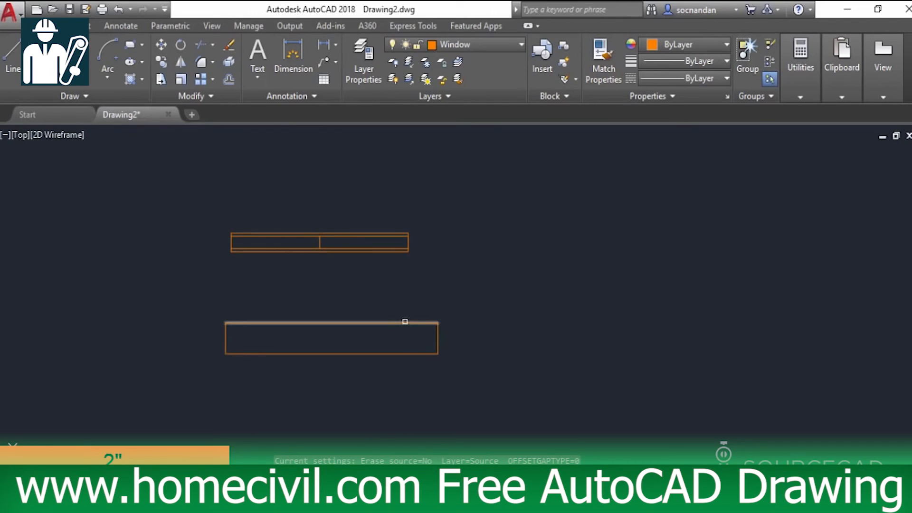
pyautogui.click(405, 322)
pyautogui.click(401, 335)
pyautogui.click(402, 353)
pyautogui.click(401, 335)
pyautogui.rightClick(405, 309)
pyautogui.click(421, 319)
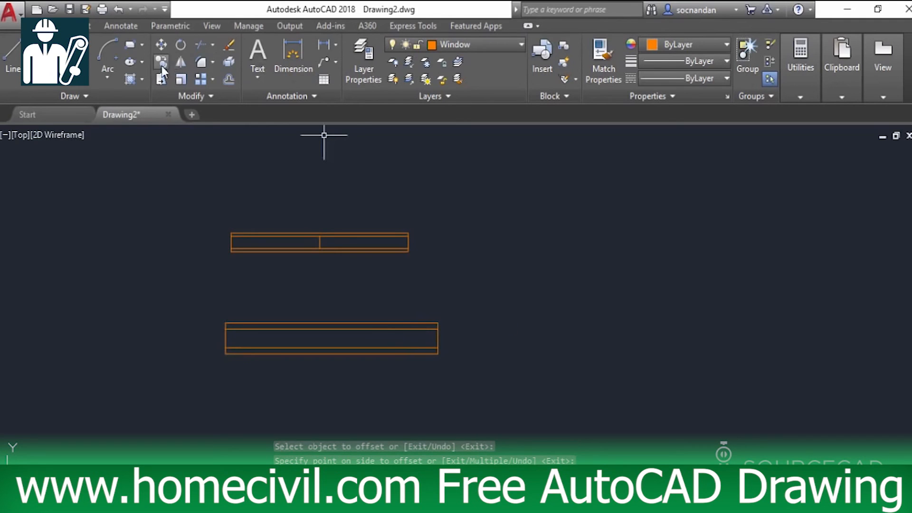
# Copy the larger window's right end line to the midpoint of its long edges as a centre divider
pyautogui.click(161, 63)
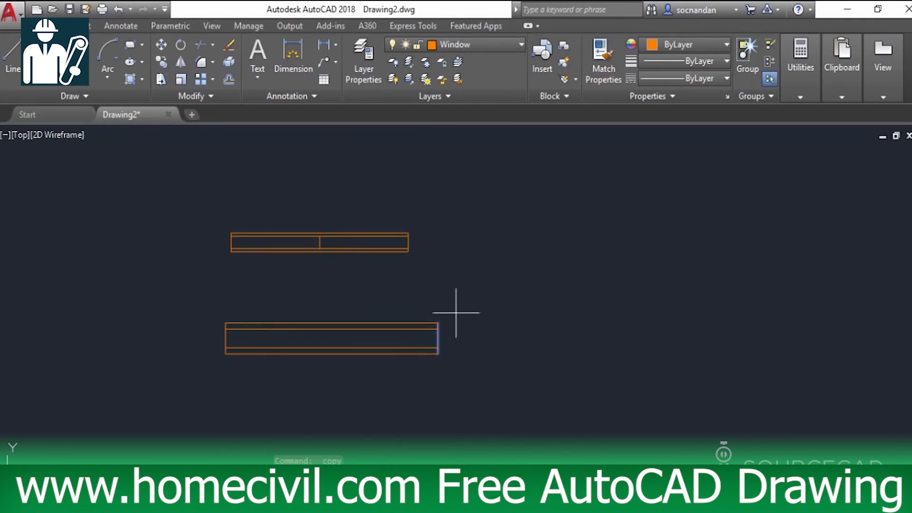
pyautogui.click(331, 322)
pyautogui.rightClick(350, 294)
pyautogui.click(362, 301)
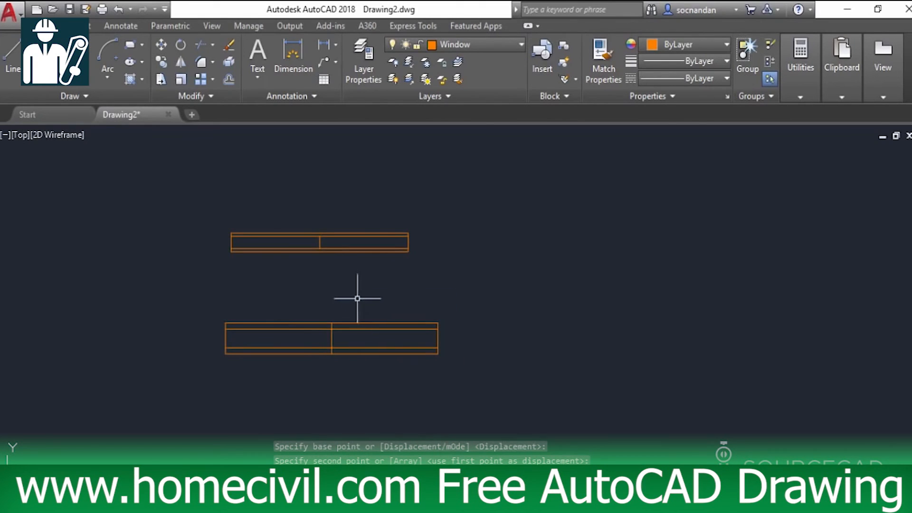
# Trim the larger window's centre divider where it extends past the two inner lines
pyautogui.click(201, 44)
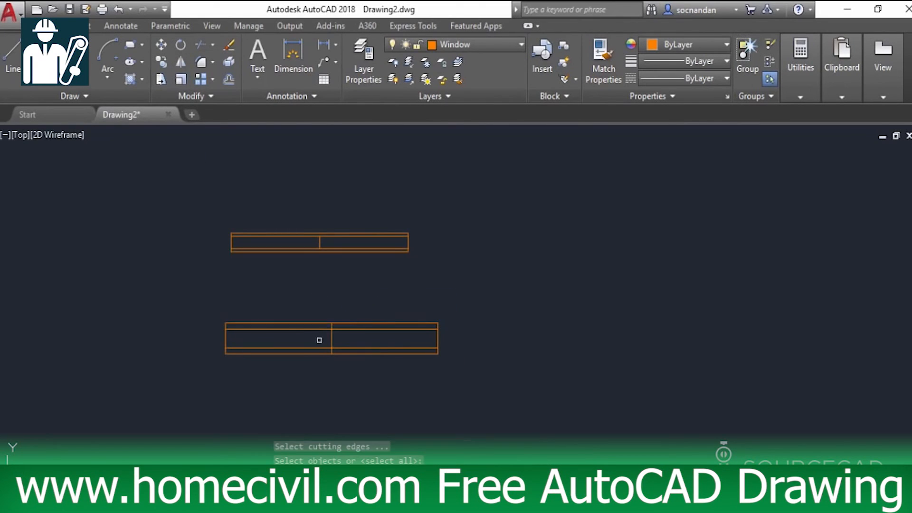
pyautogui.scroll(4, 314, 342)
pyautogui.press('Return')
pyautogui.click(346, 306)
pyautogui.click(348, 369)
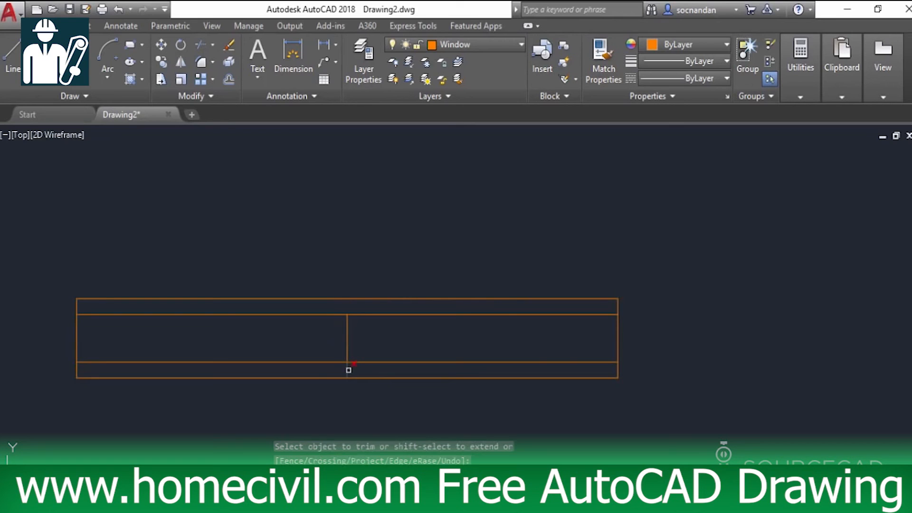
pyautogui.click(349, 363)
pyautogui.rightClick(397, 232)
pyautogui.click(411, 244)
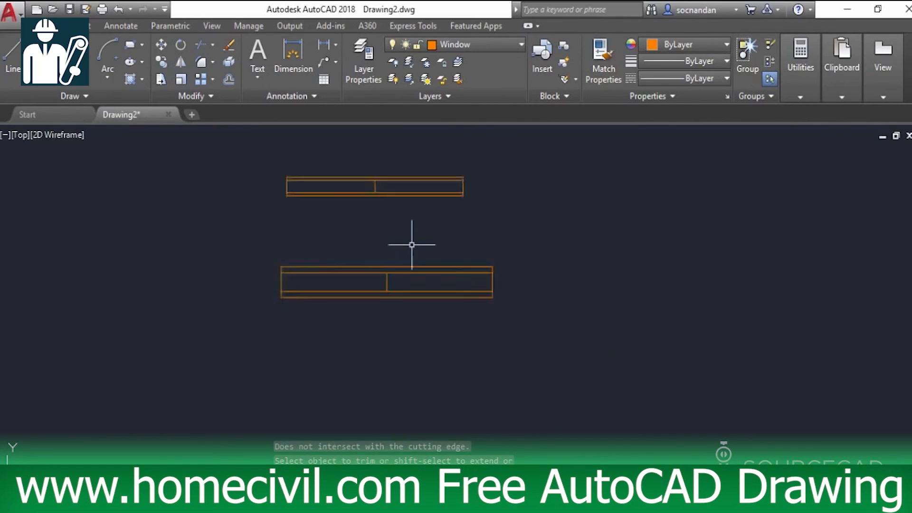
# Define the single door as a block named Door1, with its base point at the lower-right corner of the right jamb
pyautogui.scroll(-8, 412, 244)
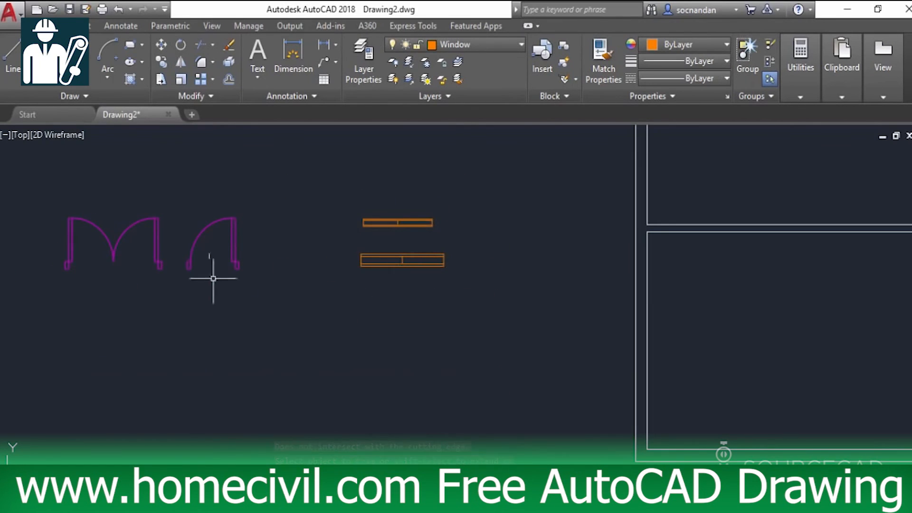
pyautogui.scroll(-2, 269, 286)
pyautogui.scroll(-2, 373, 299)
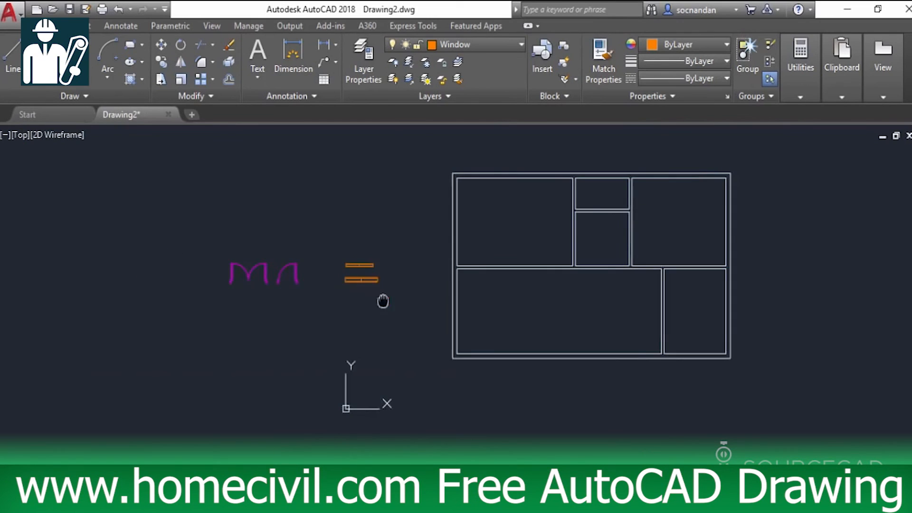
pyautogui.moveTo(387, 299); pyautogui.dragTo(285, 320, button='middle')
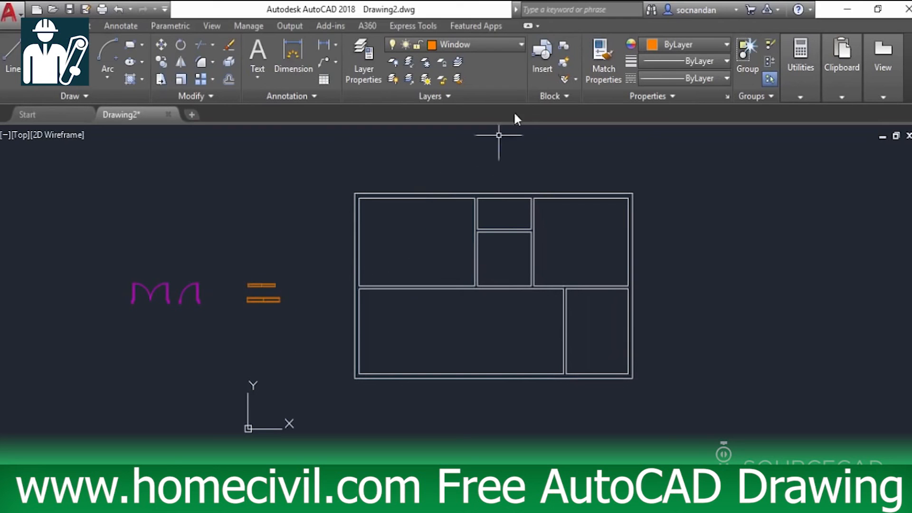
pyautogui.click(565, 47)
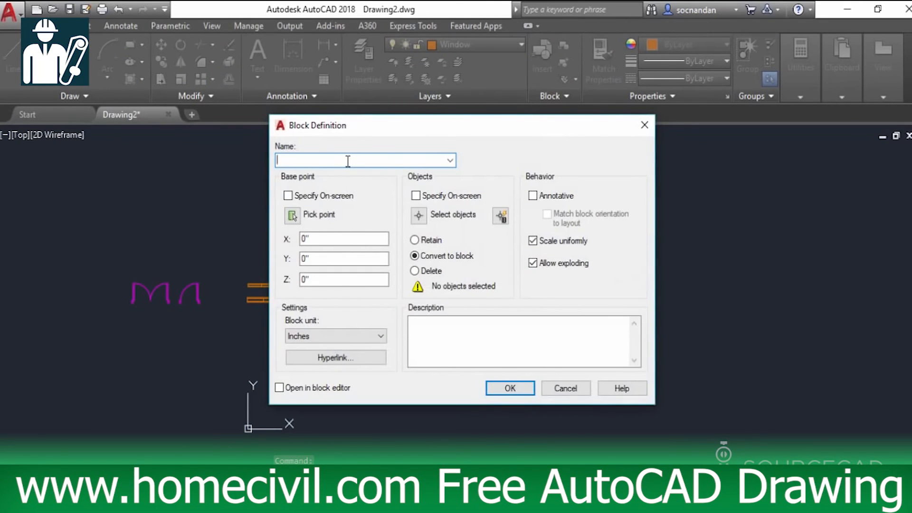
pyautogui.write('Doorq')
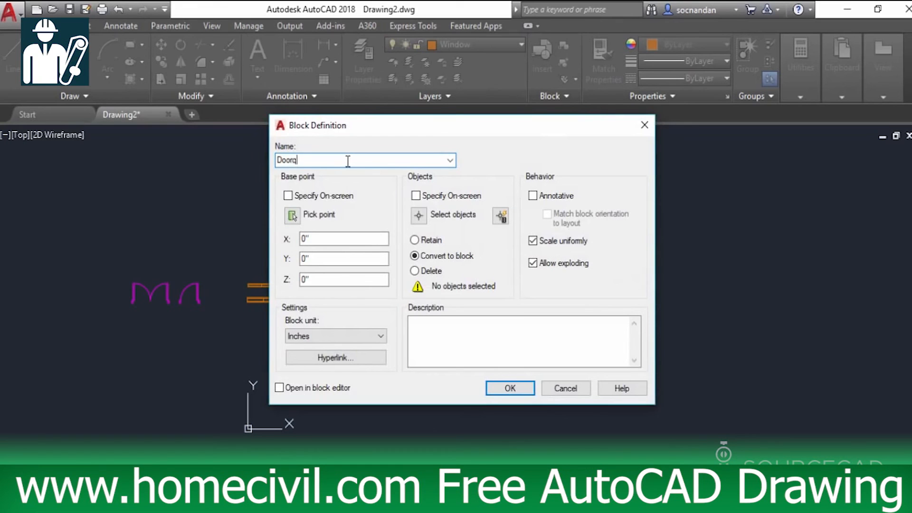
pyautogui.click(293, 217)
pyautogui.scroll(4, 202, 308)
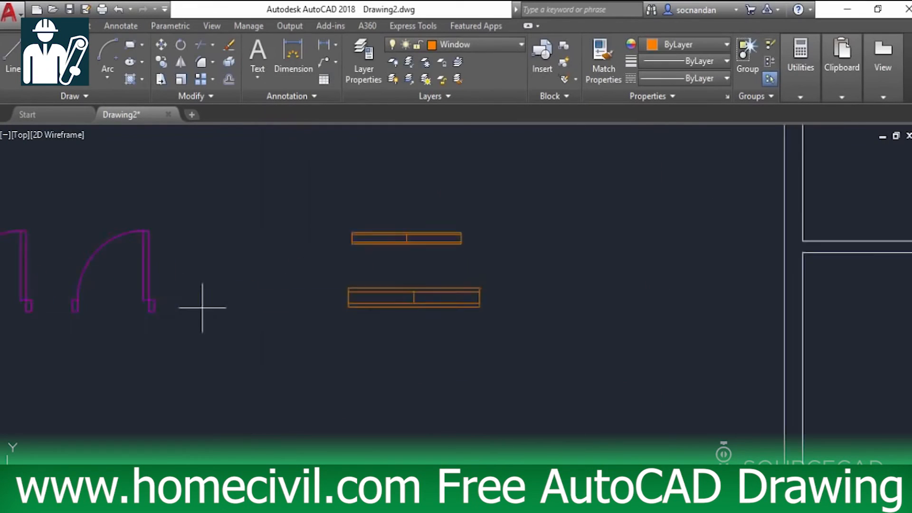
pyautogui.scroll(2, 202, 307)
pyautogui.click(126, 311)
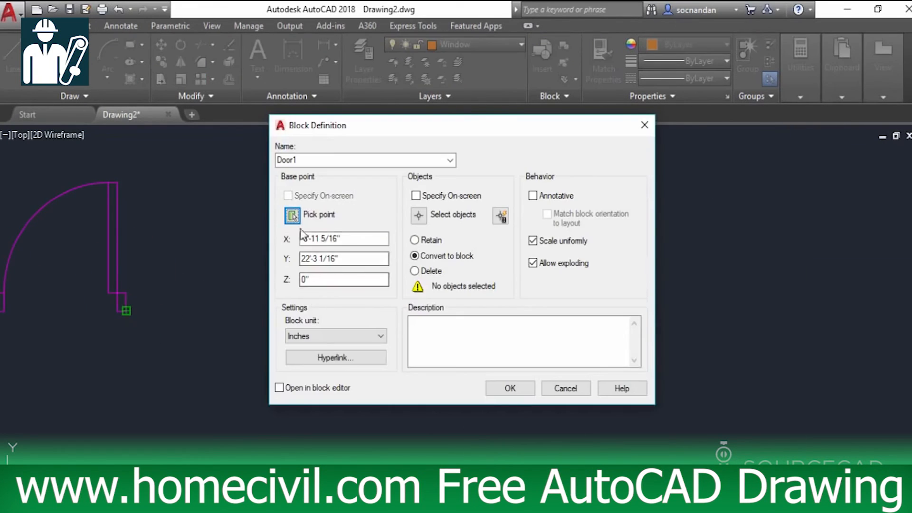
pyautogui.click(419, 216)
pyautogui.click(200, 329)
pyautogui.click(41, 191)
pyautogui.press('Return')
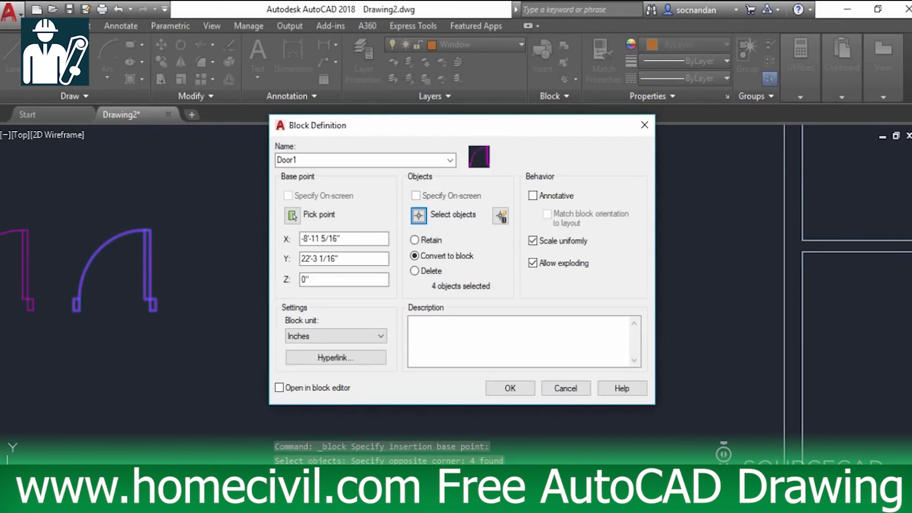
pyautogui.click(516, 391)
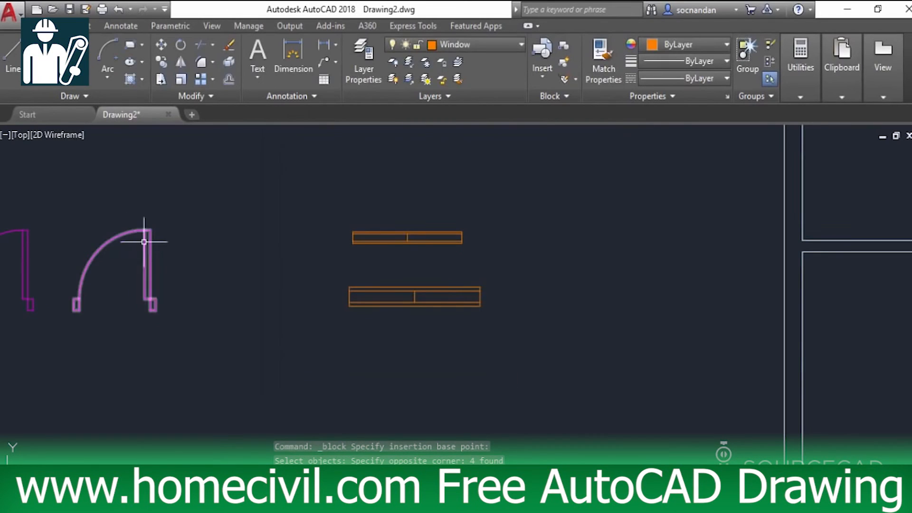
# Define the double door as a block named Door2, with its base point at the lower-right corner of the right jamb
pyautogui.scroll(-2, 180, 264)
pyautogui.moveTo(194, 271); pyautogui.dragTo(377, 245, button='middle')
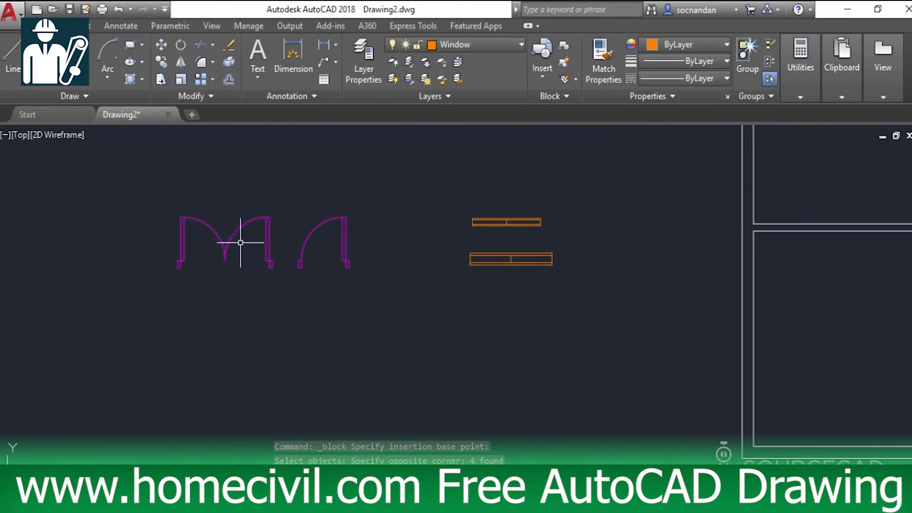
pyautogui.click(562, 46)
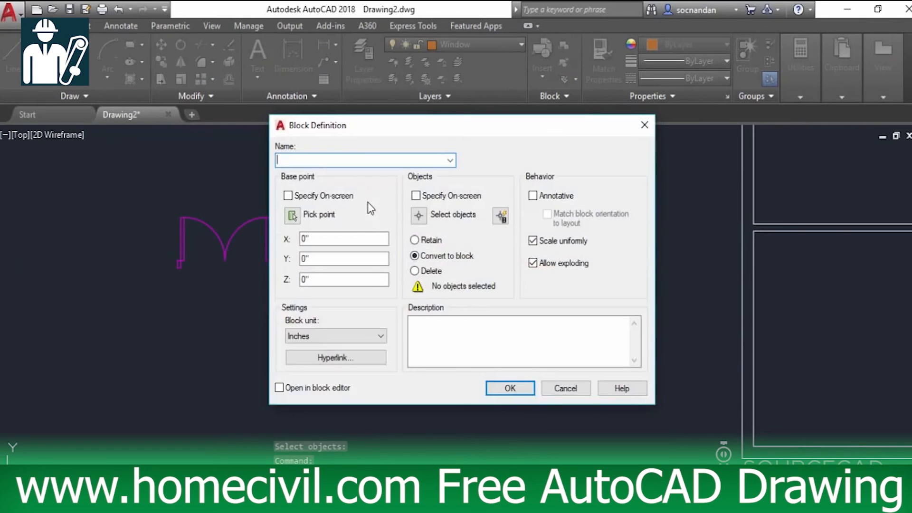
pyautogui.write('Door2')
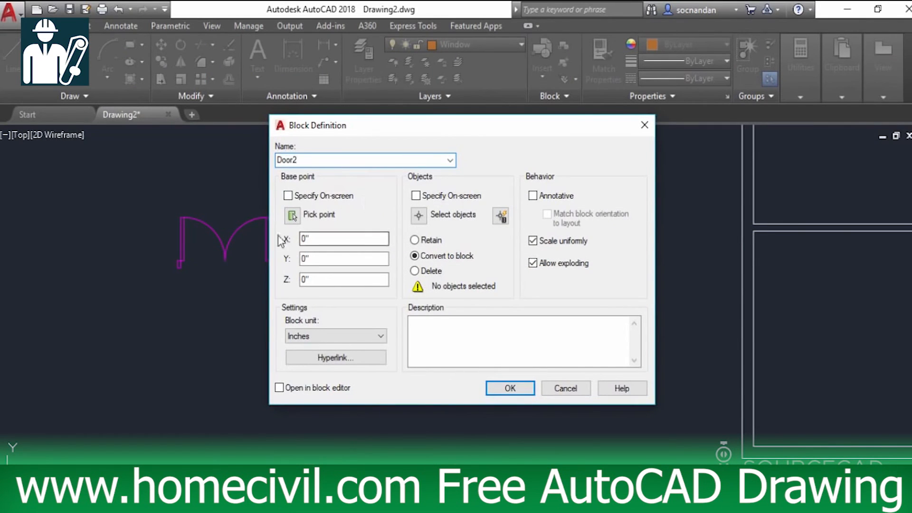
pyautogui.click(292, 215)
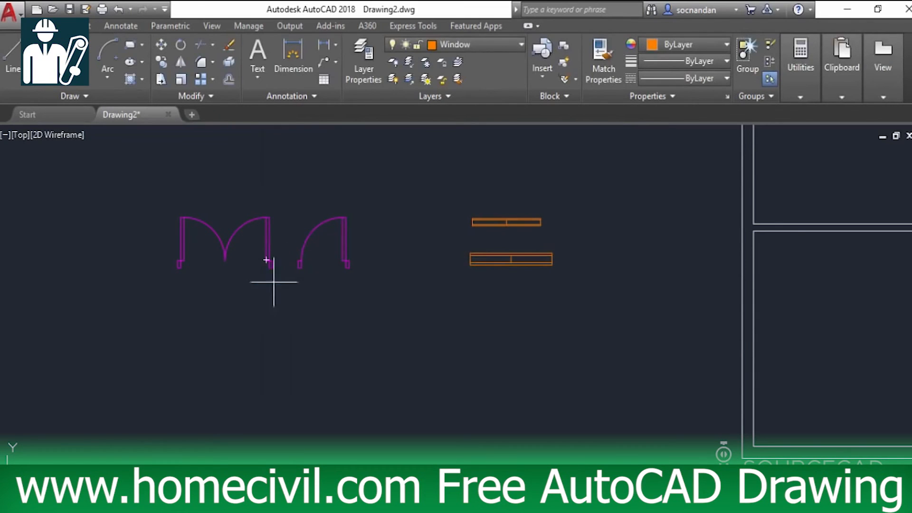
pyautogui.click(270, 265)
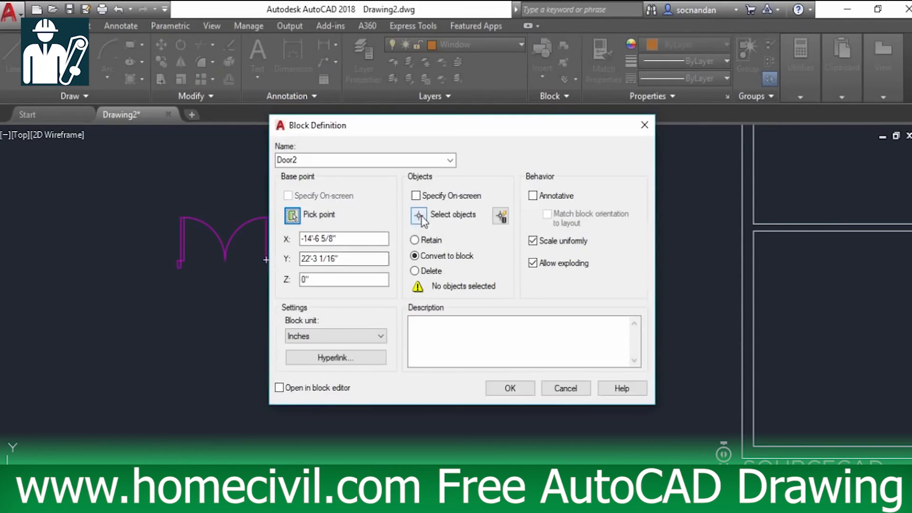
pyautogui.click(419, 215)
pyautogui.click(285, 276)
pyautogui.click(130, 200)
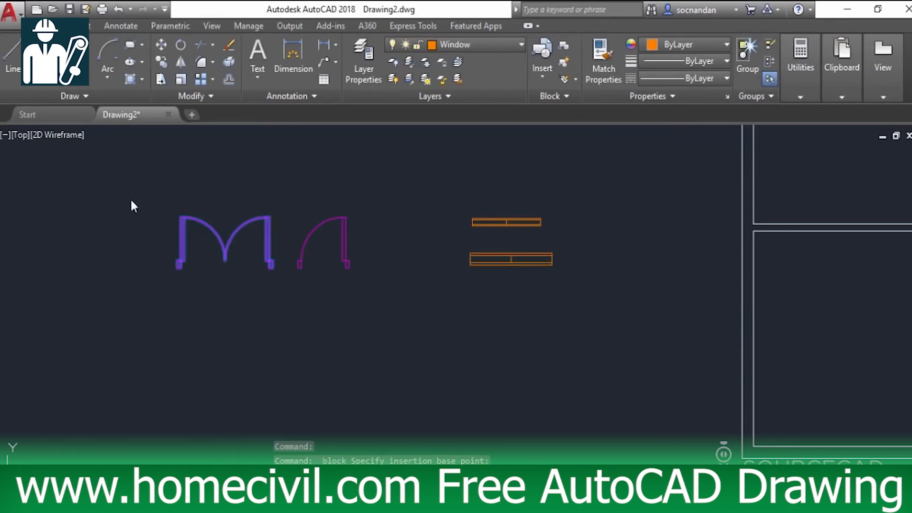
pyautogui.press('Return')
pyautogui.click(515, 386)
# Define the smaller upper window as a block named Window1, with its base point at the window's right end
pyautogui.moveTo(516, 326); pyautogui.dragTo(417, 350, button='middle')
pyautogui.click(568, 48)
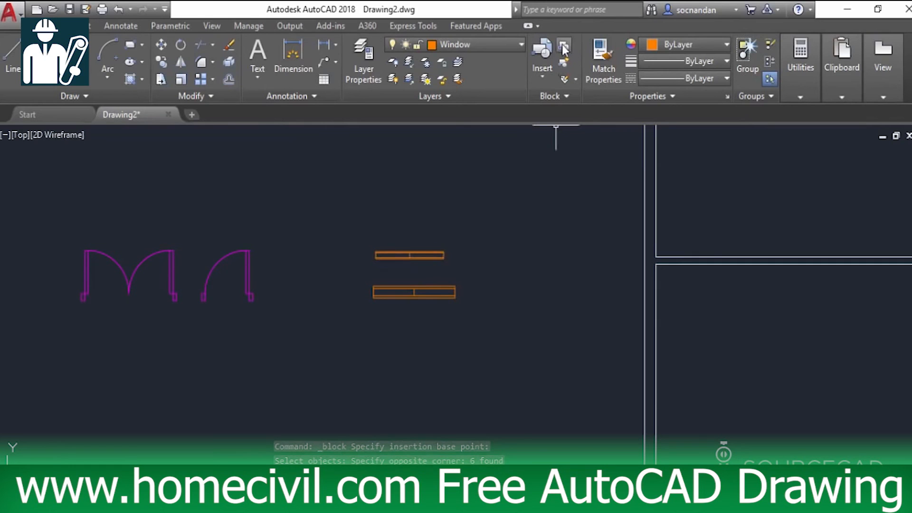
pyautogui.write('Window1')
pyautogui.click(293, 215)
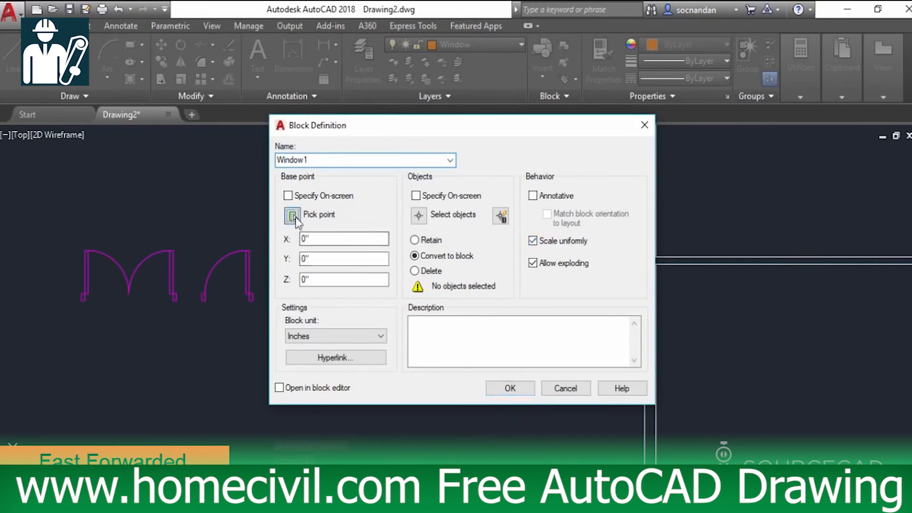
pyautogui.click(442, 255)
pyautogui.click(418, 217)
pyautogui.click(365, 244)
pyautogui.click(456, 268)
pyautogui.press('Return')
pyautogui.click(510, 391)
# Define the larger lower window as a block named Window2, with its base point at the window's lower-right corner
pyautogui.click(564, 47)
pyautogui.write('Window2')
pyautogui.click(292, 215)
pyautogui.click(446, 298)
pyautogui.click(418, 217)
pyautogui.click(472, 316)
pyautogui.click(367, 281)
pyautogui.press('Return')
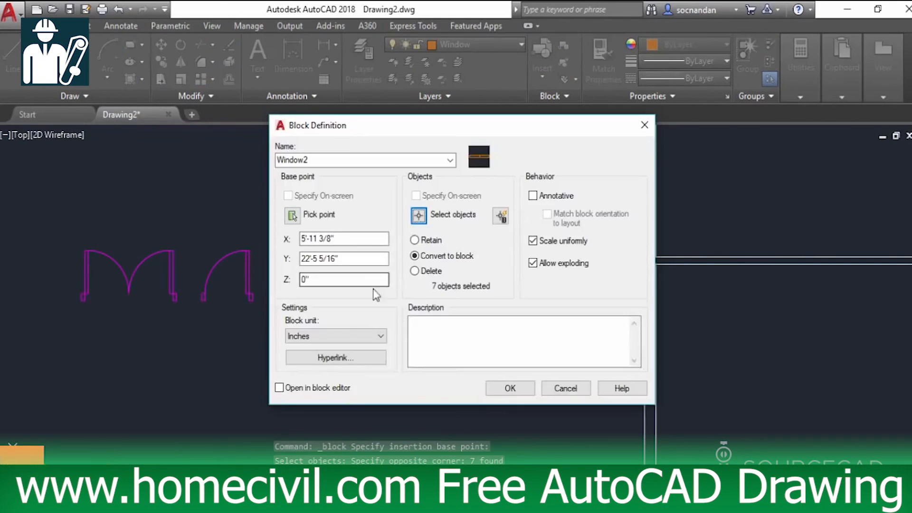
pyautogui.click(510, 388)
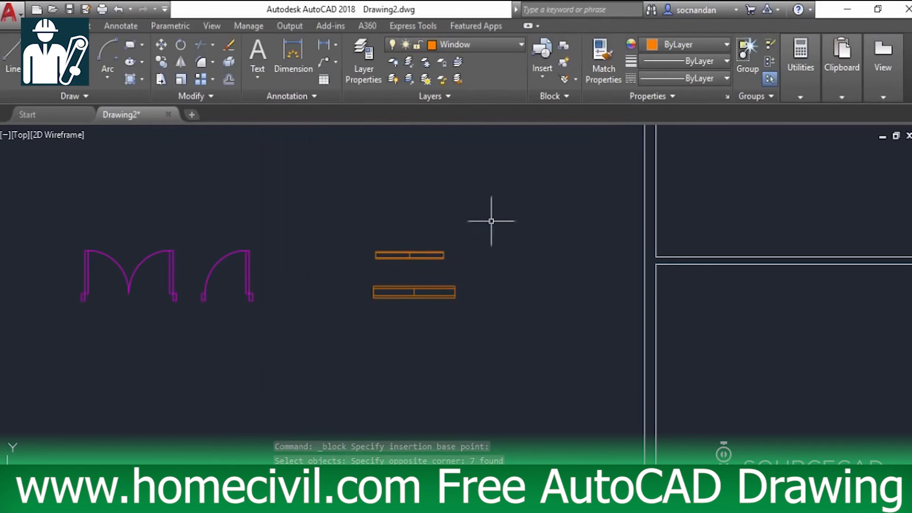
# Review the door and window blocks available for insertion, then bring the whole floor plan into view
pyautogui.click(537, 65)
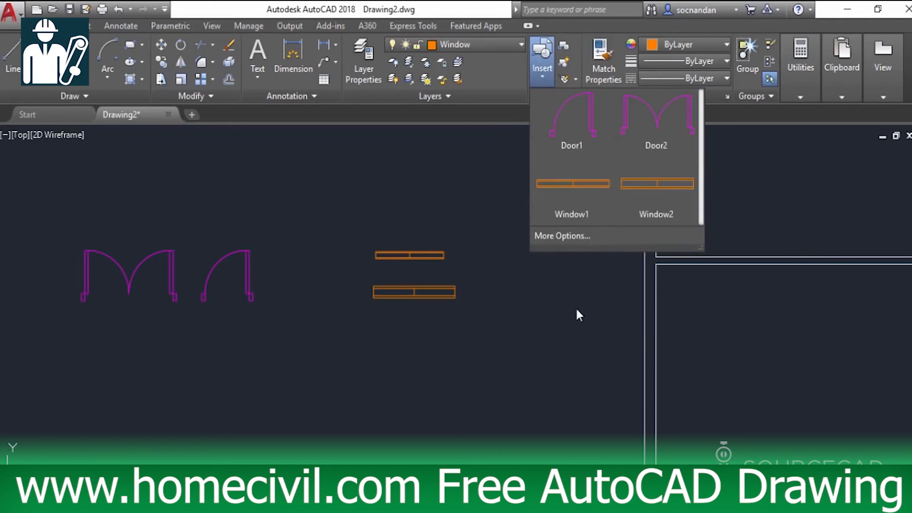
pyautogui.scroll(-3, 554, 316)
pyautogui.moveTo(554, 316); pyautogui.dragTo(434, 332, button='middle')
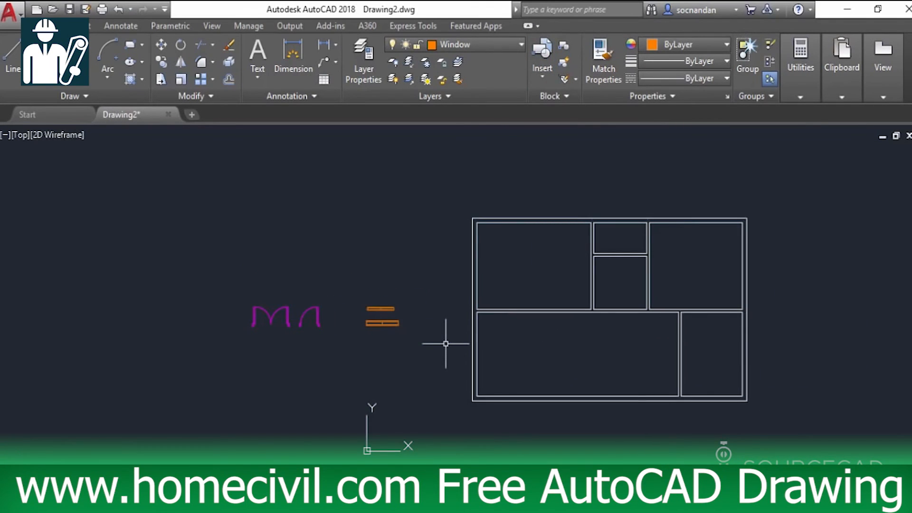